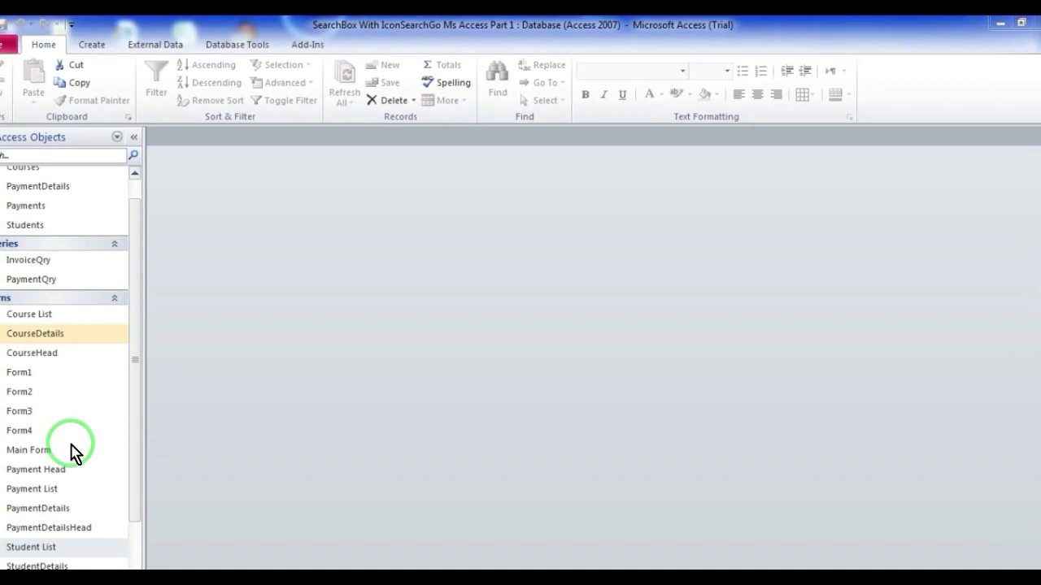
key("super")
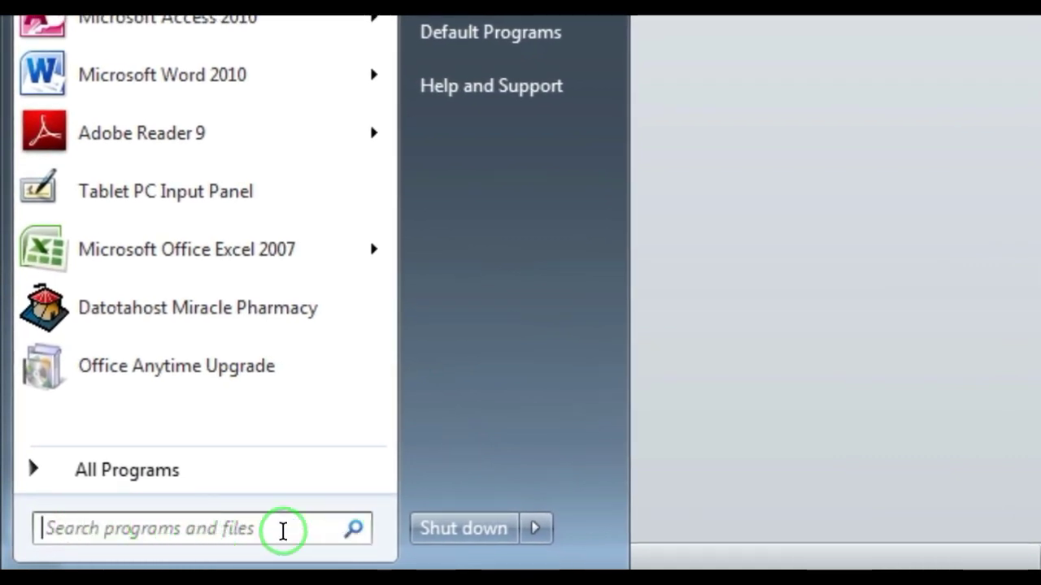
type("a")
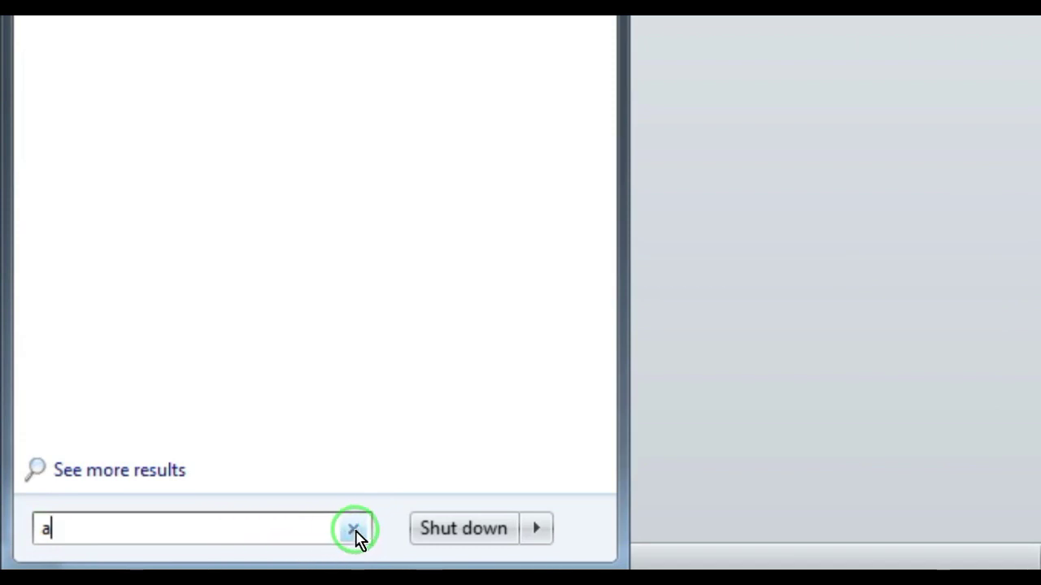
key("BackSpace")
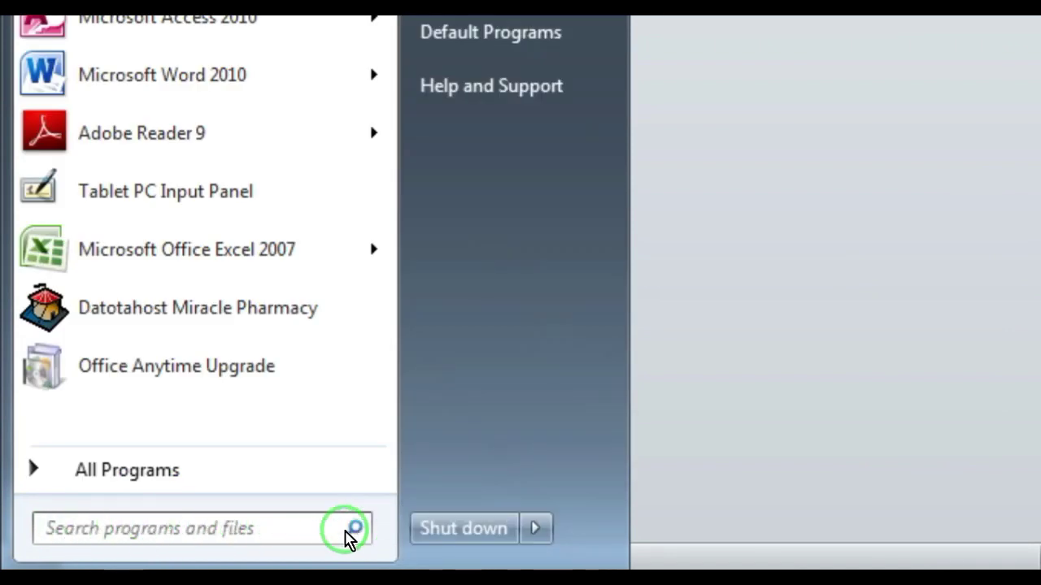
key("Escape")
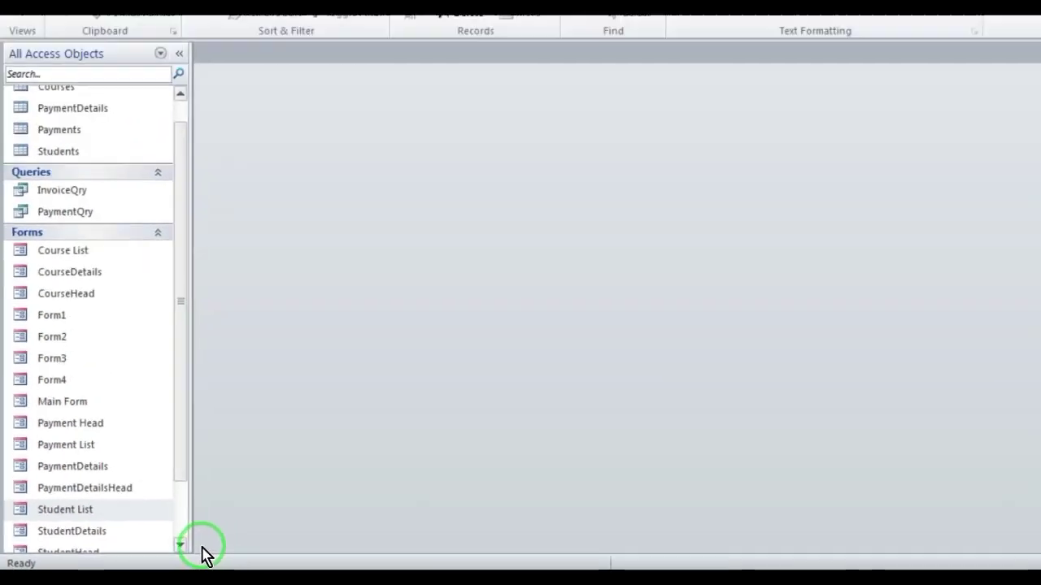
Open the Student List form from the database's forms.
left_click_drag(158, 435, 154, 514)
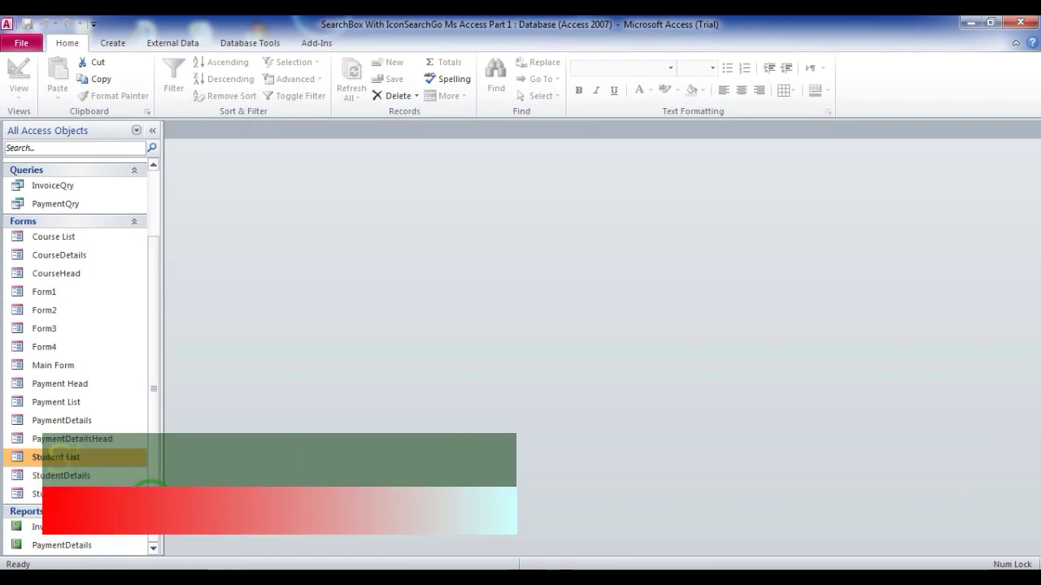
left_click(113, 461)
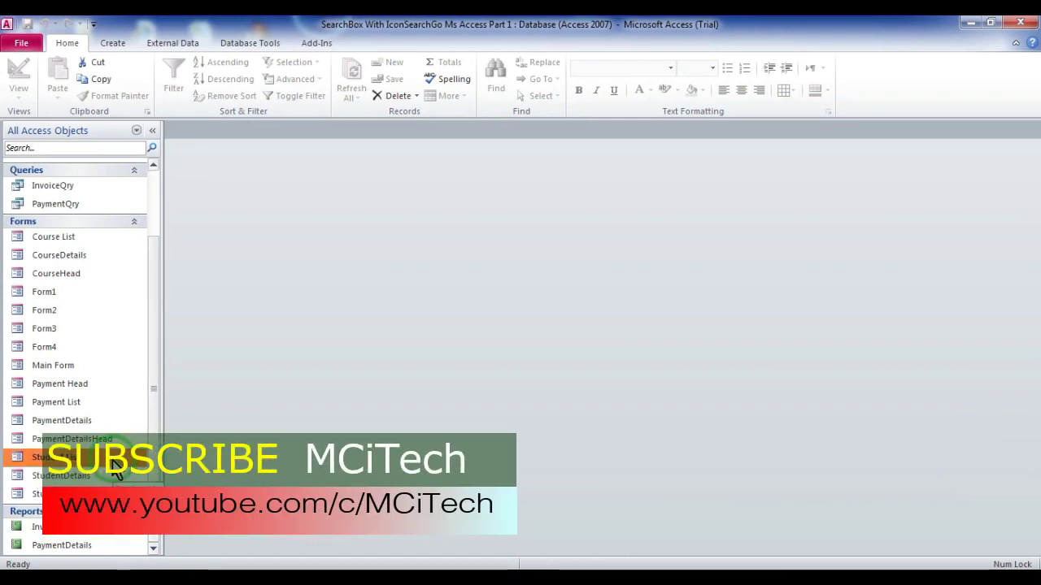
left_click(29, 465)
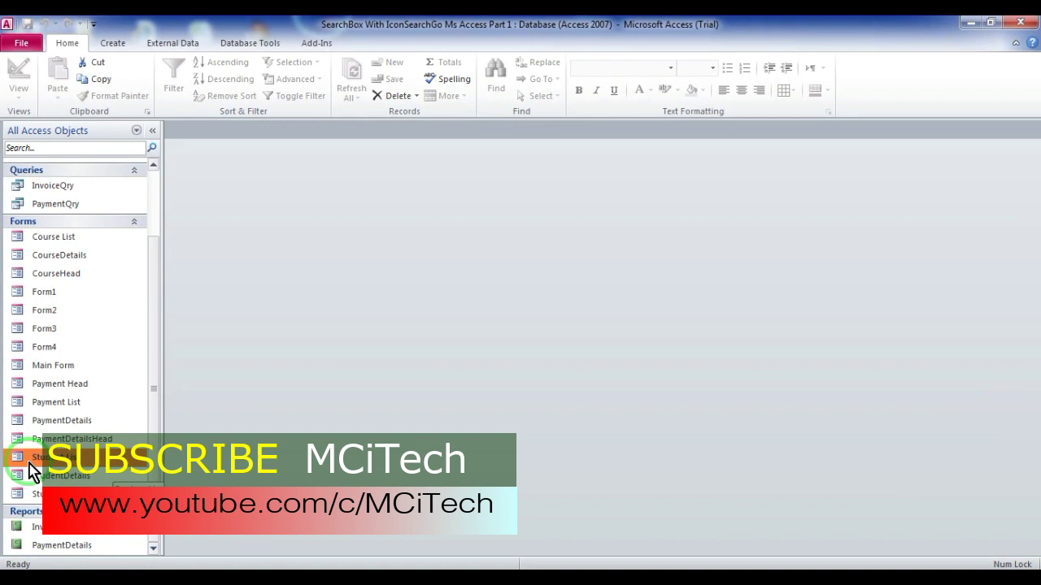
double_click(85, 465)
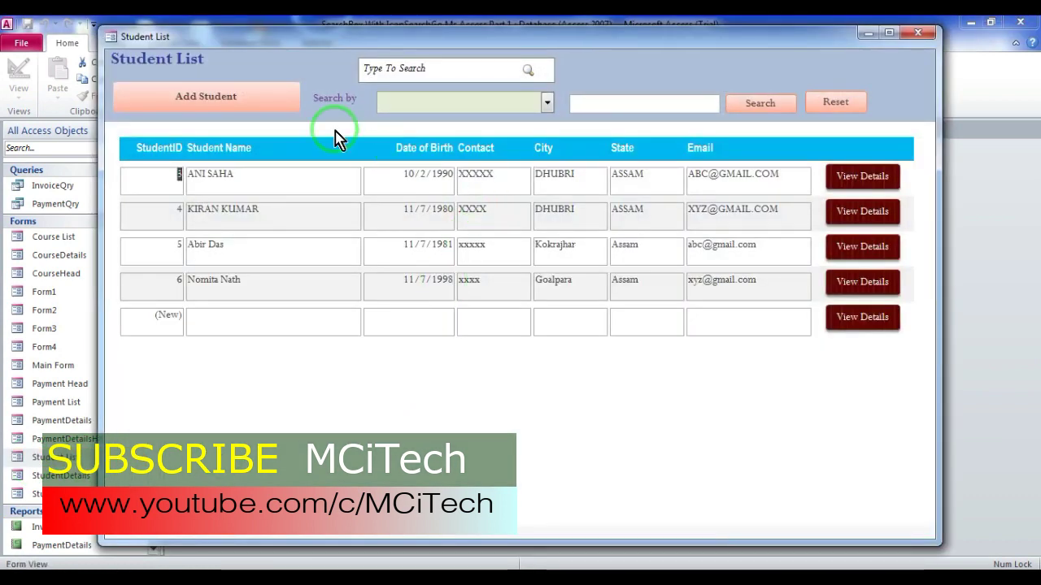
Filter the student list by Student Name, entering a student's first name as the search text.
left_click(541, 97)
left_click(442, 132)
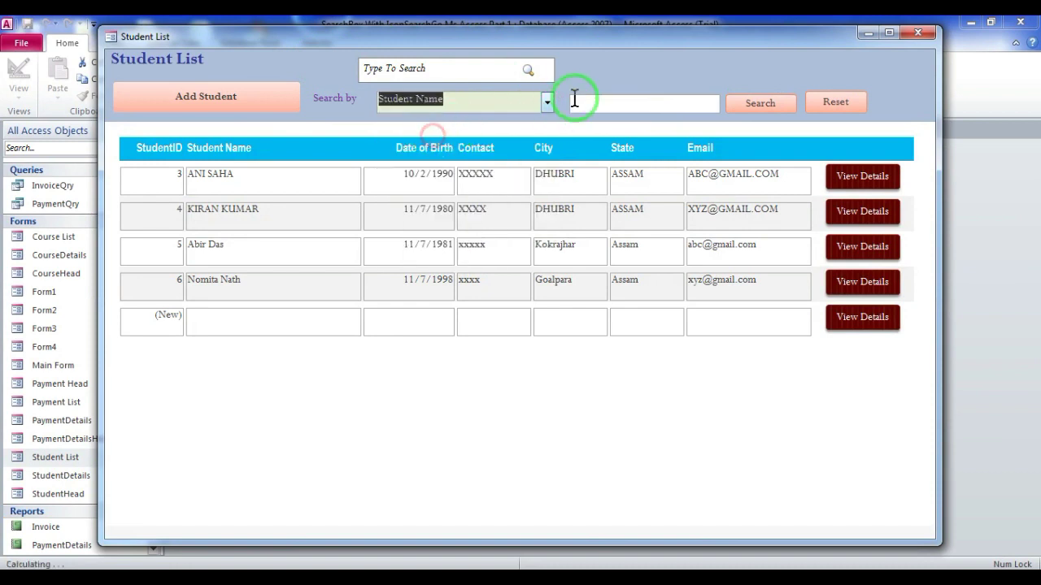
left_click(610, 103)
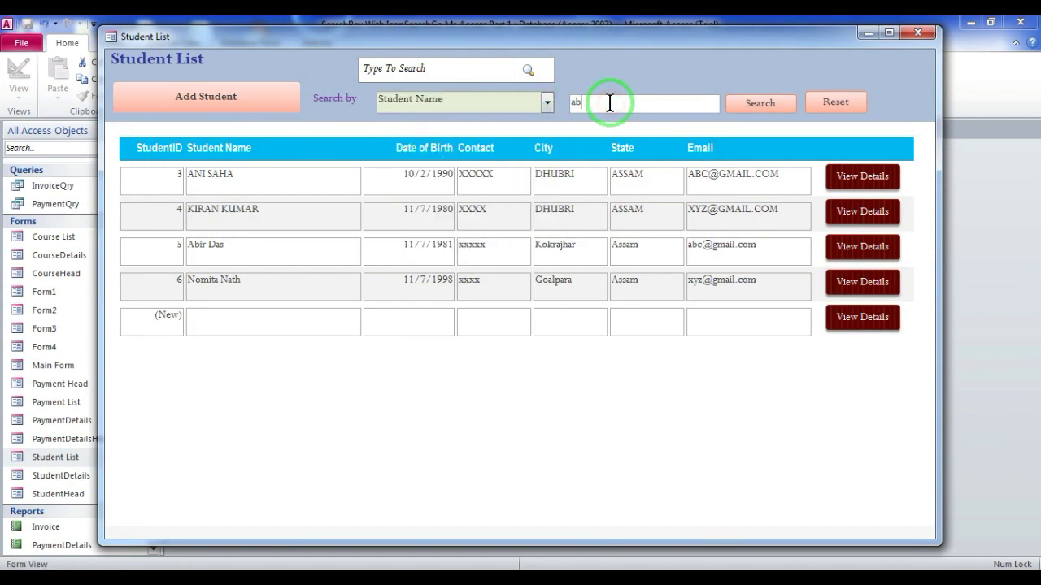
type("abir")
left_click(758, 107)
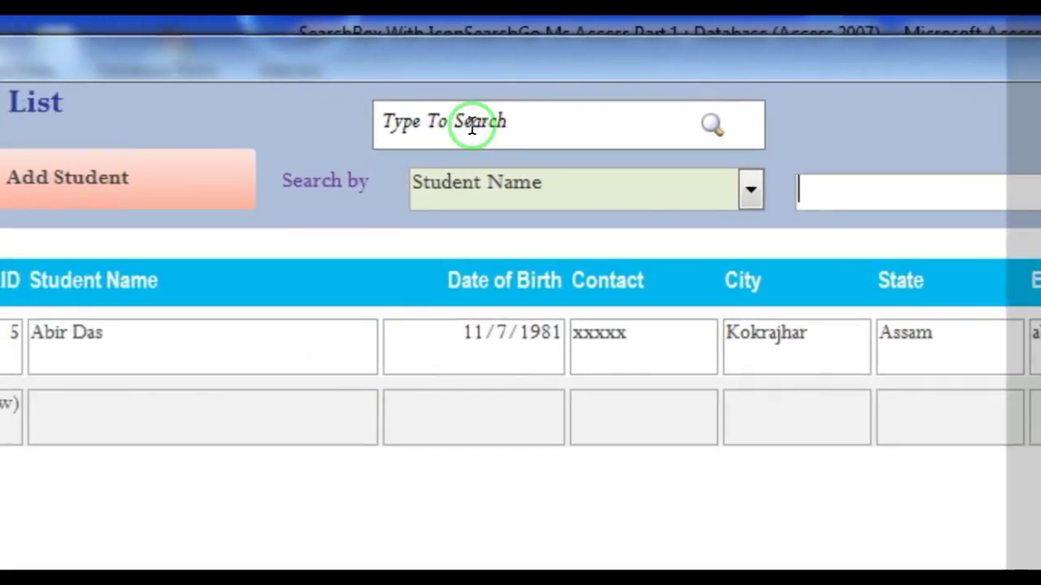
Test the Type To Search placeholder by entering and leaving the box, and reset the student list.
left_click(520, 120)
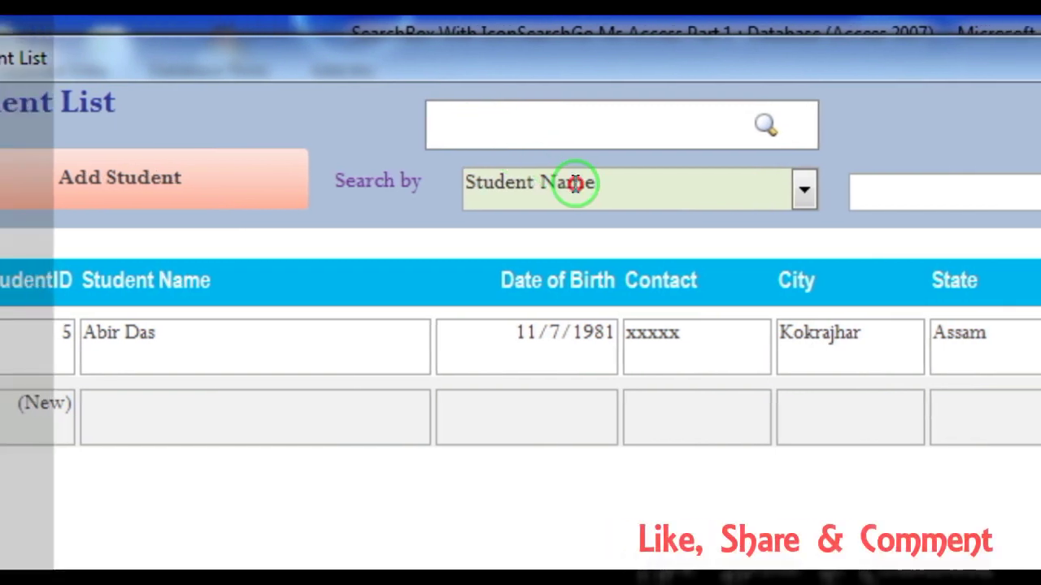
left_click(610, 182)
left_click(511, 113)
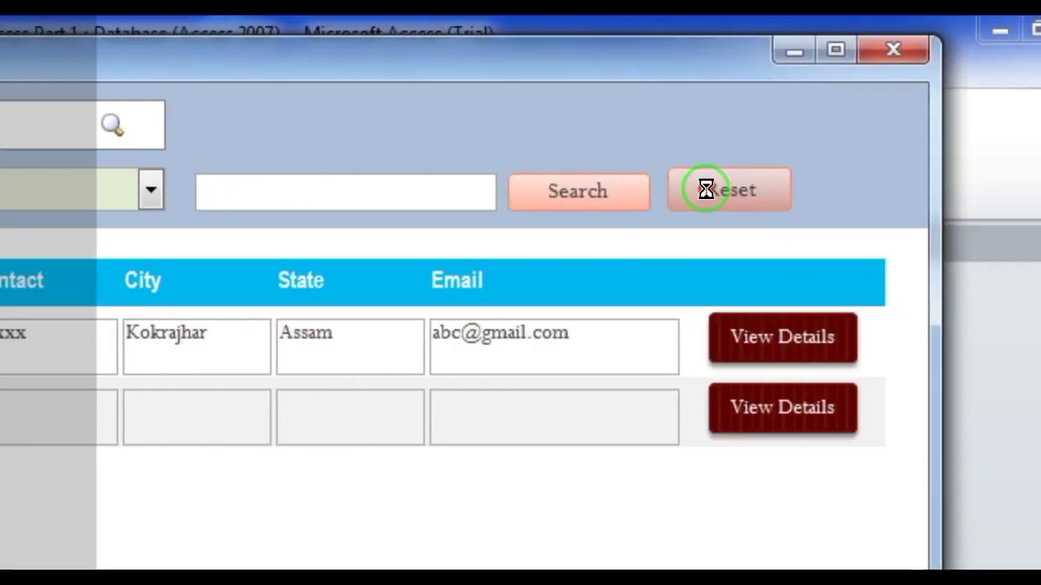
left_click(709, 186)
Run a search for a student's first name from the search box with the magnifier icon.
left_click(75, 128)
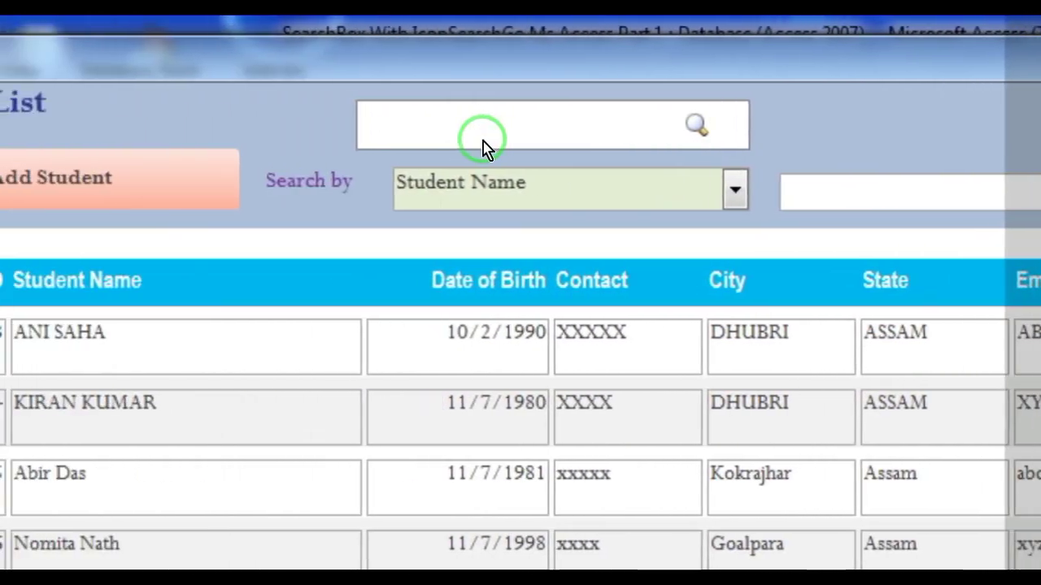
type("abir")
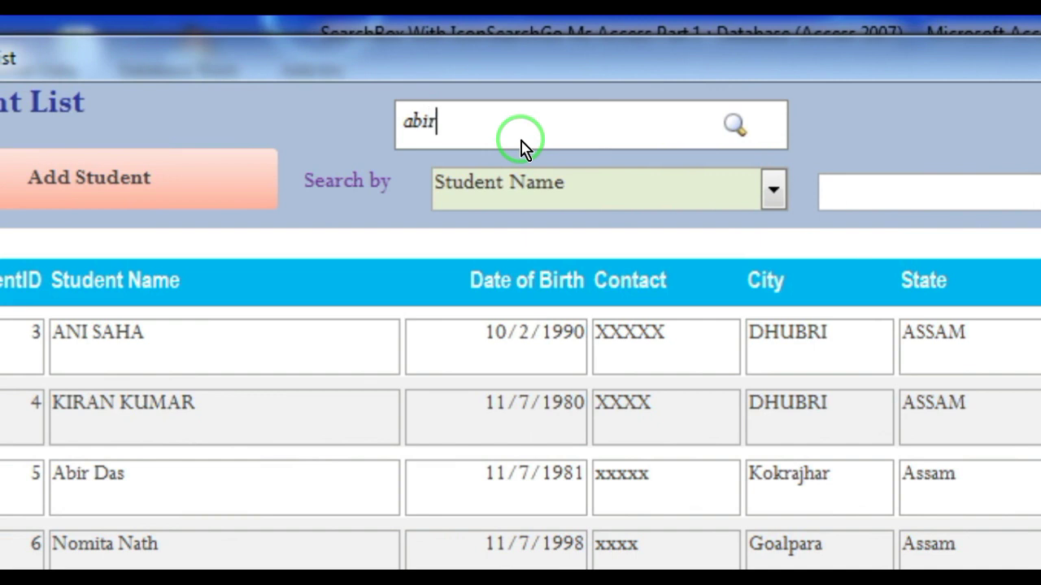
left_click(734, 124)
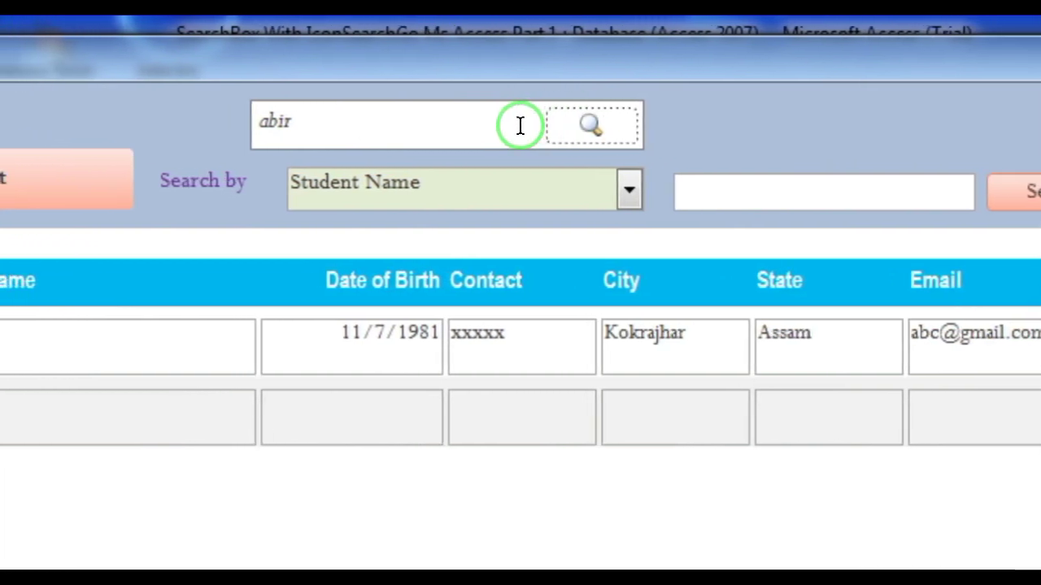
Clear the text from the icon search box and move focus away to restore its placeholder.
left_click(521, 125)
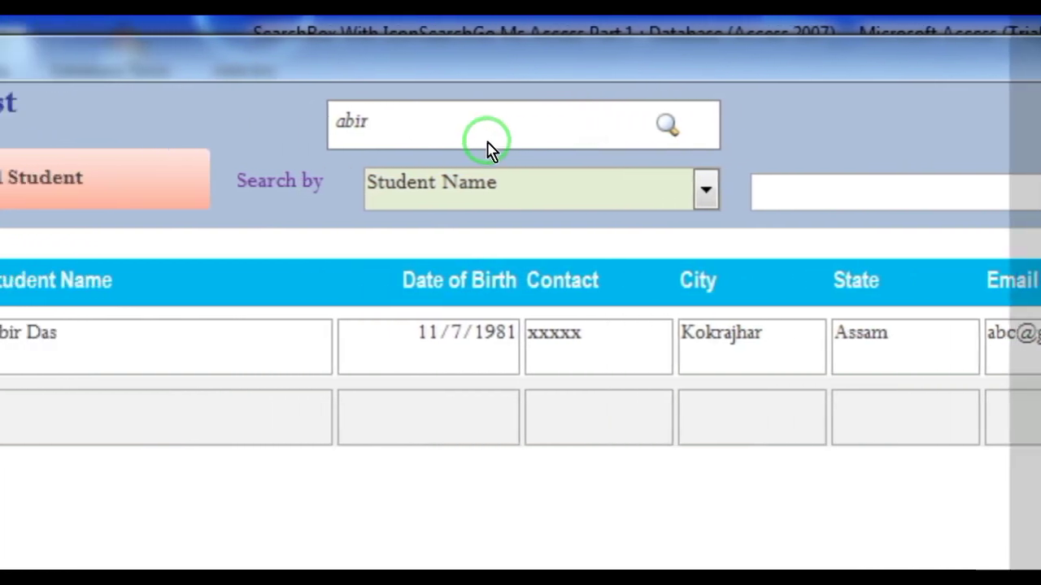
key("BackSpace")
key("BackSpace")
key("BackSpace")
key("BackSpace")
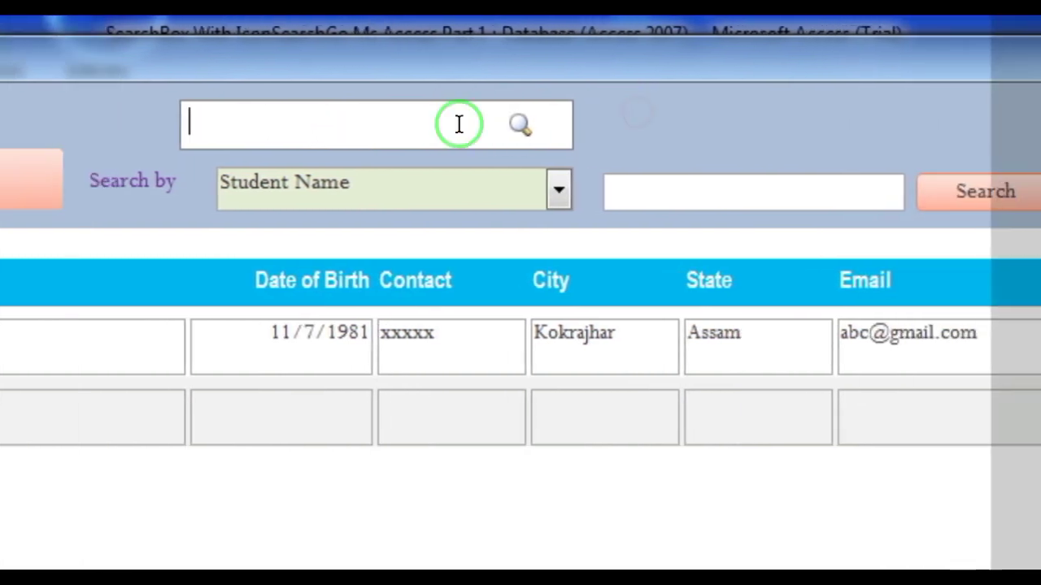
left_click(599, 187)
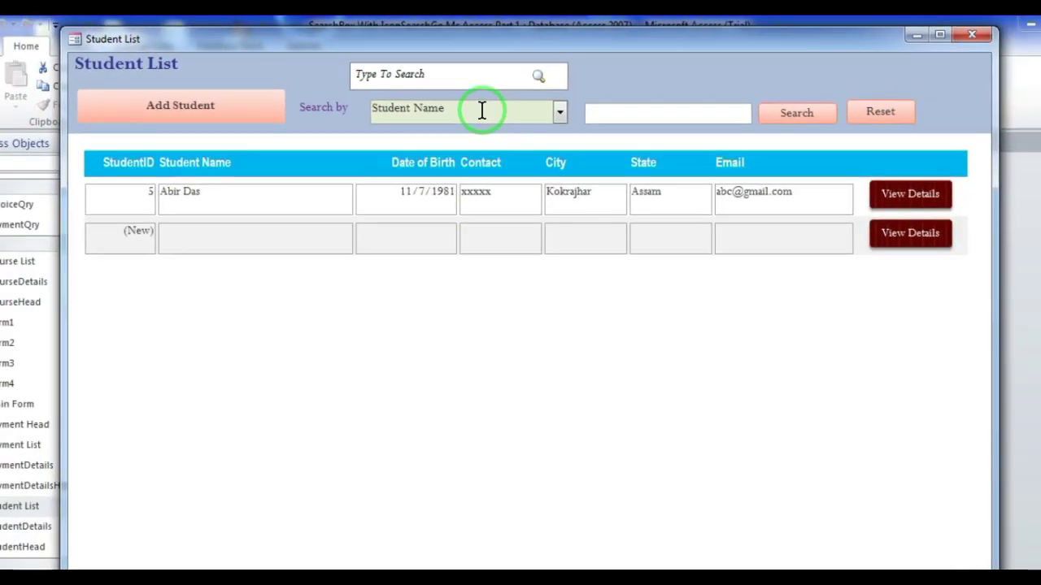
Switch the Student List form to Design View and draw a rectangle about 3.08 by 0.33 inches in the header beside the existing icon search box.
right_click(642, 61)
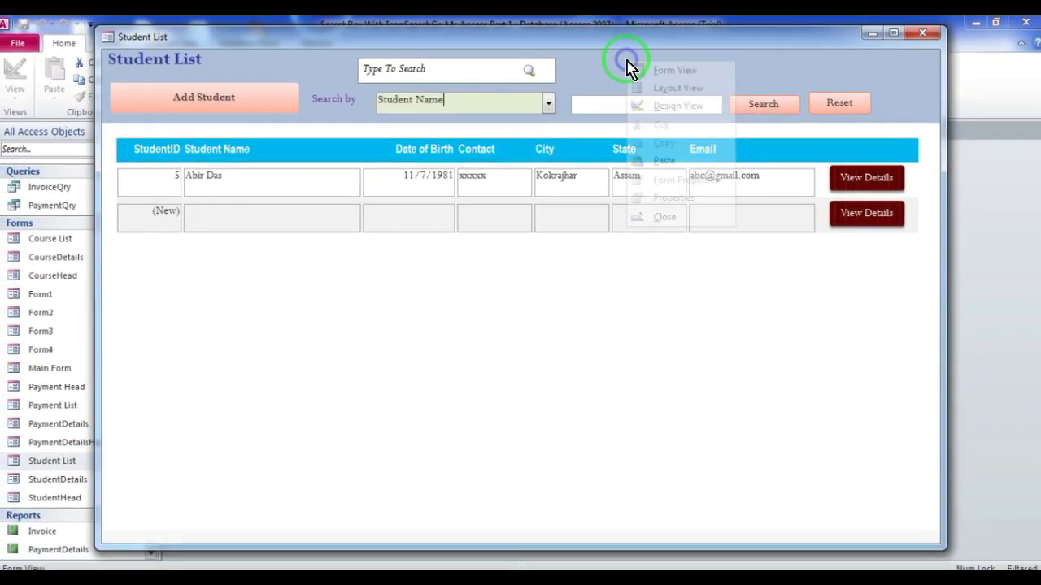
left_click(695, 123)
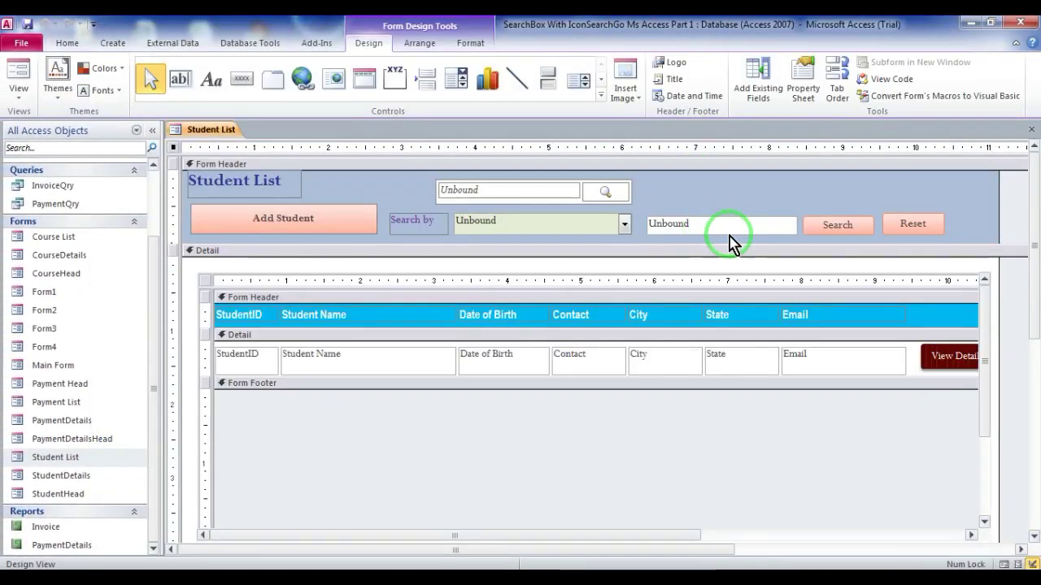
left_click(603, 96)
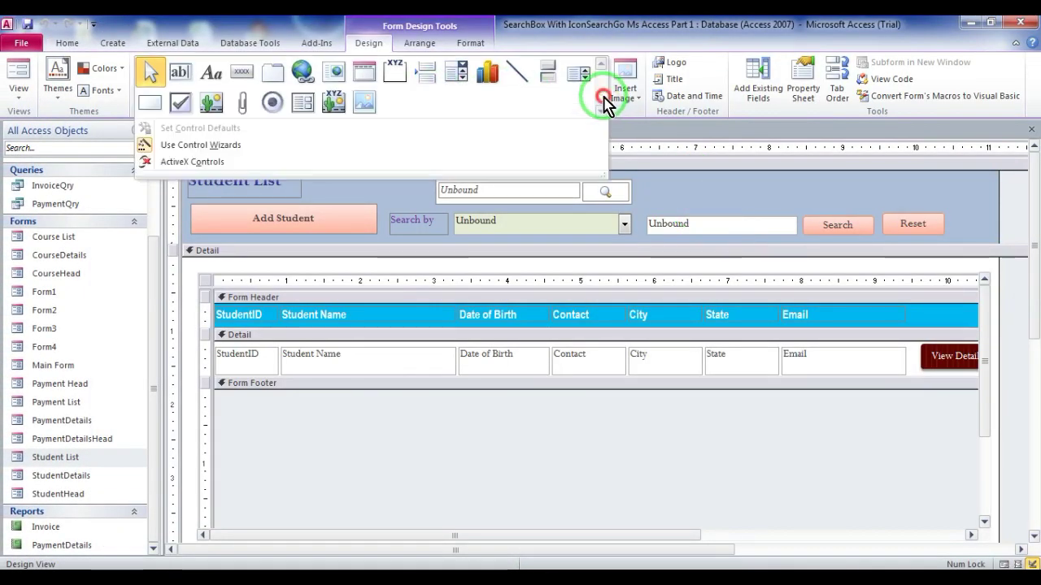
left_click(155, 102)
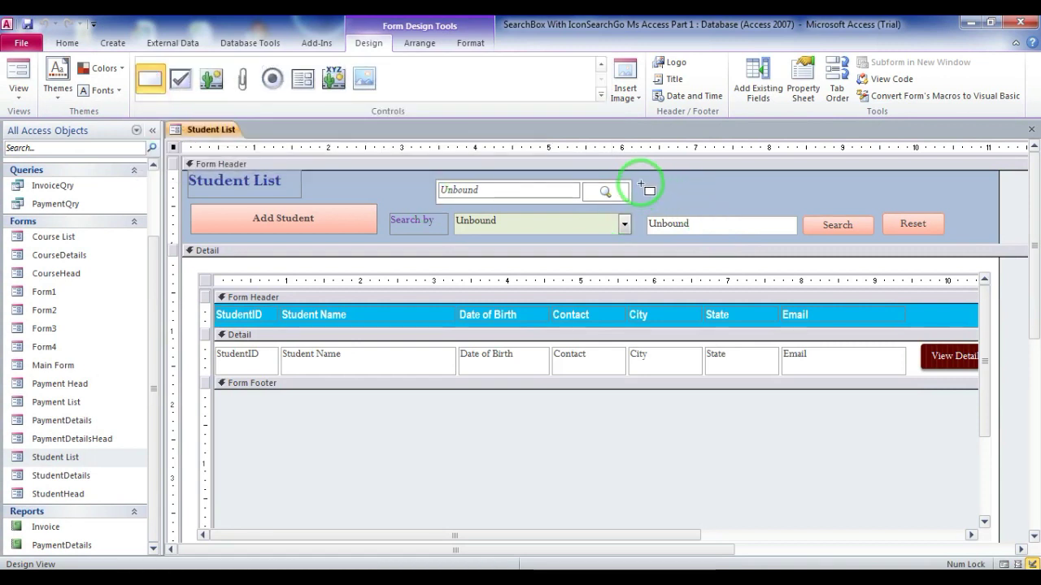
mouse_move(642, 179)
left_mouse_down()
mouse_move(667, 200)
mouse_move(869, 202)
left_mouse_up()
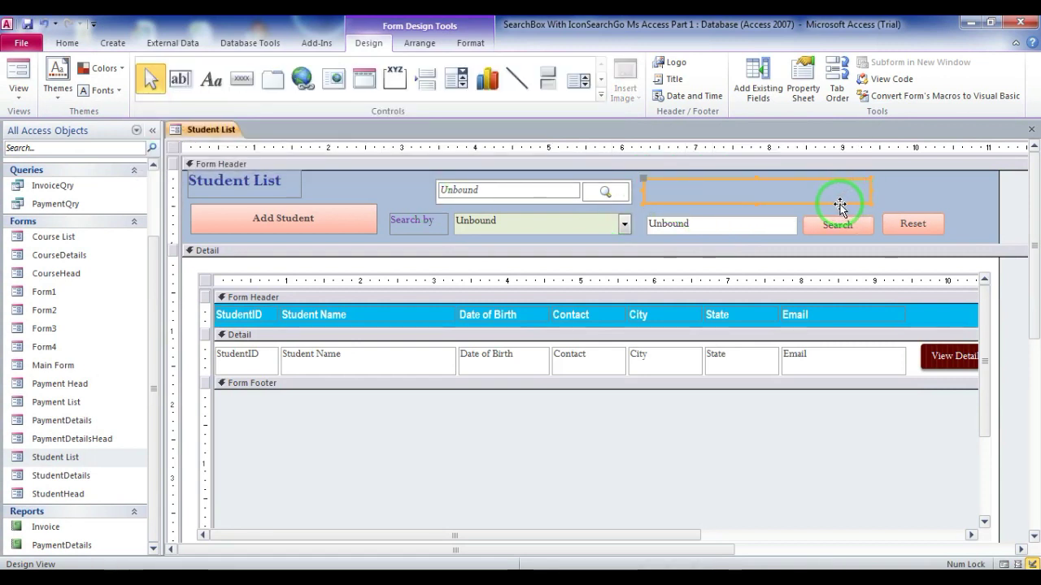
Fill the new header rectangle with white.
left_click(469, 44)
left_click(620, 63)
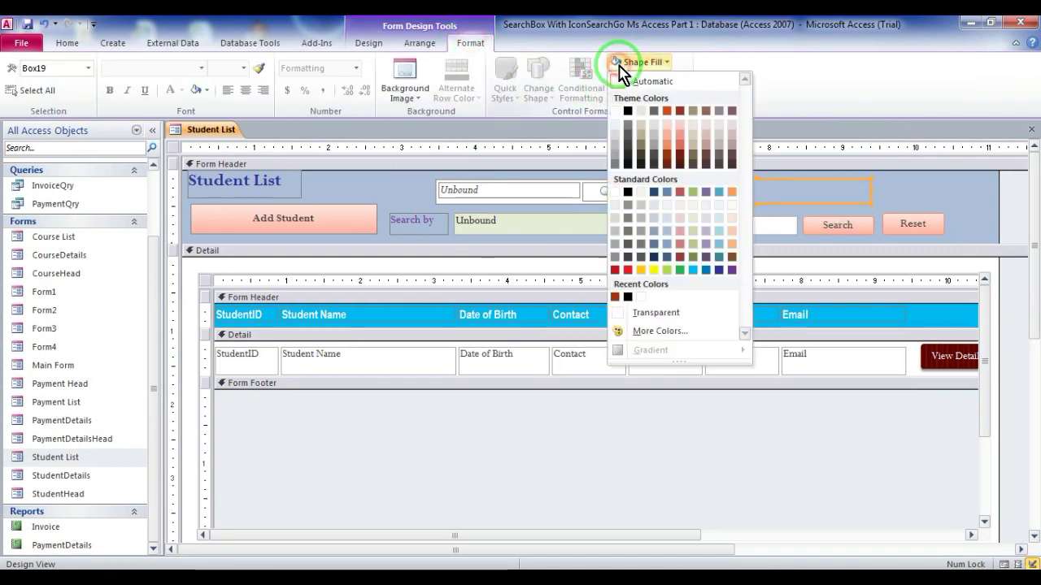
left_click(626, 192)
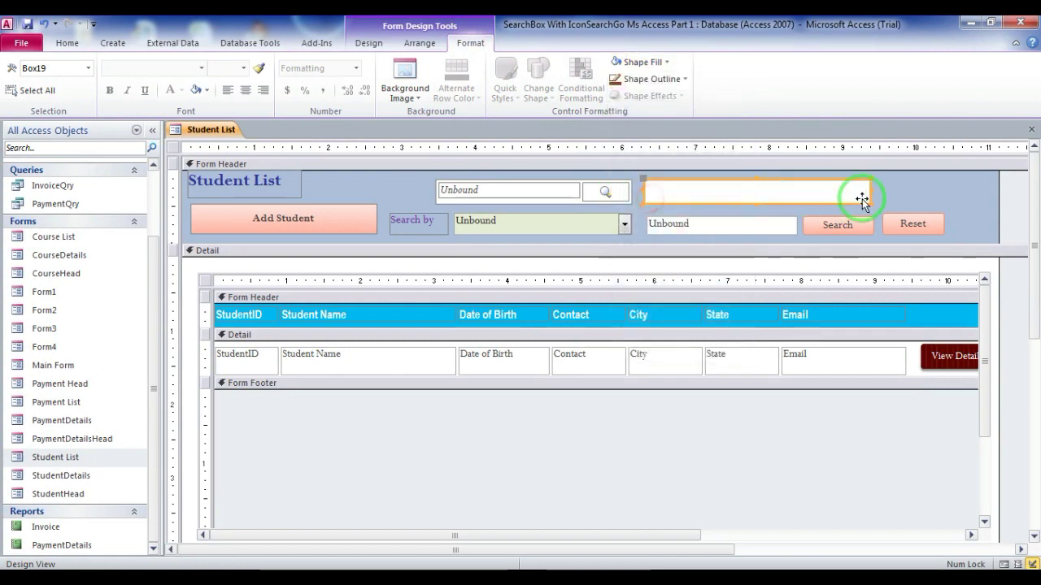
left_click(901, 205)
Set the header rectangle's outline colour to black.
left_click(789, 179)
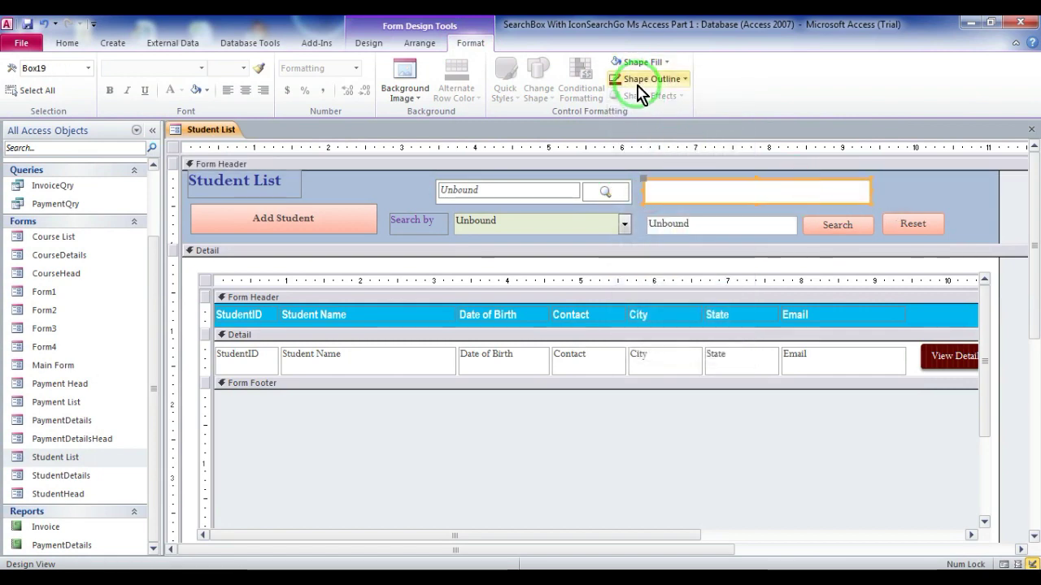
left_click(661, 79)
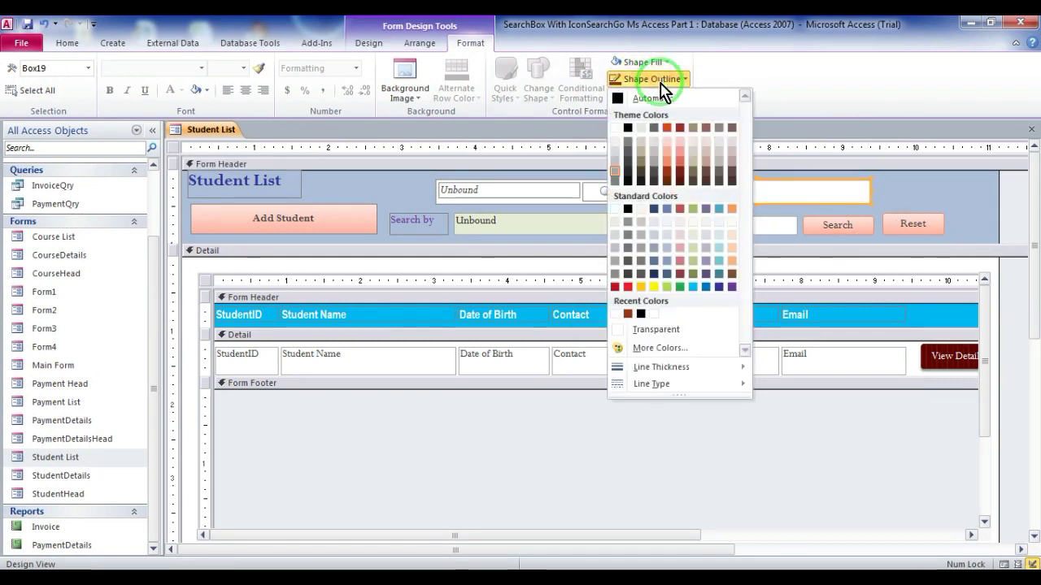
left_click(626, 132)
left_click(901, 195)
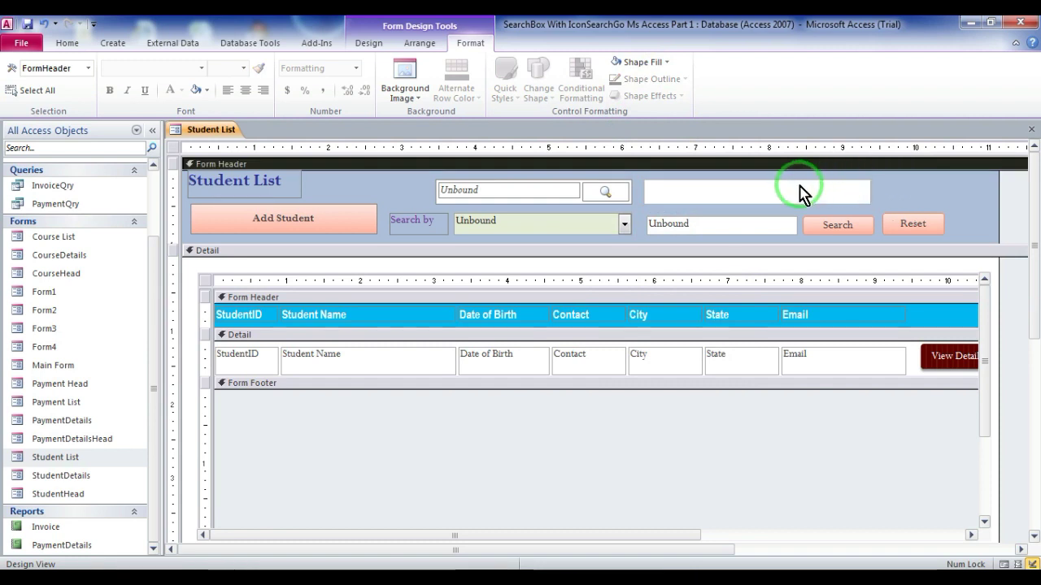
Set the header rectangle's outline colour to the dark red theme colour Accent 2, Darker 25%.
left_click(755, 194)
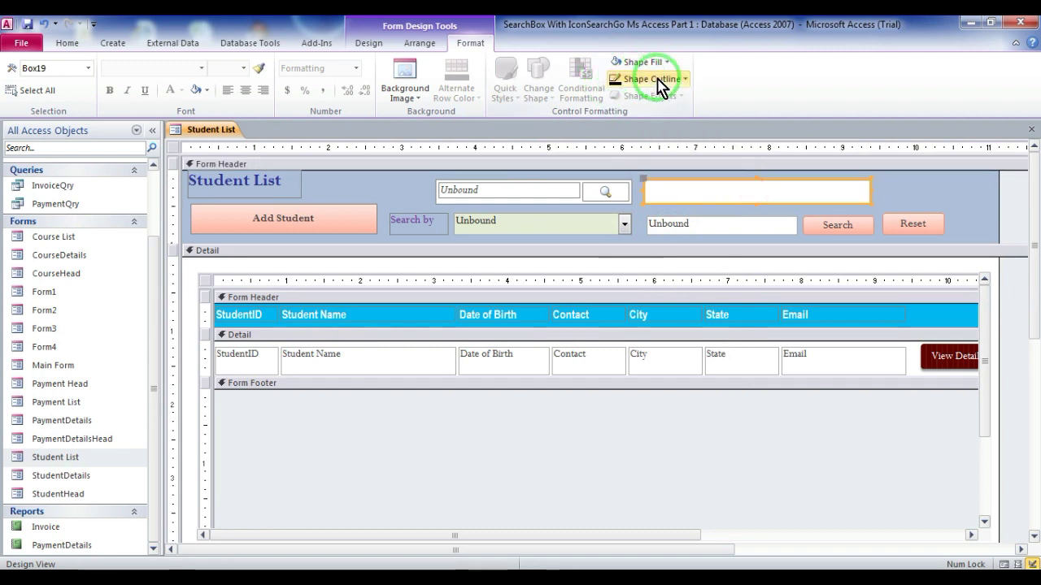
left_click(650, 78)
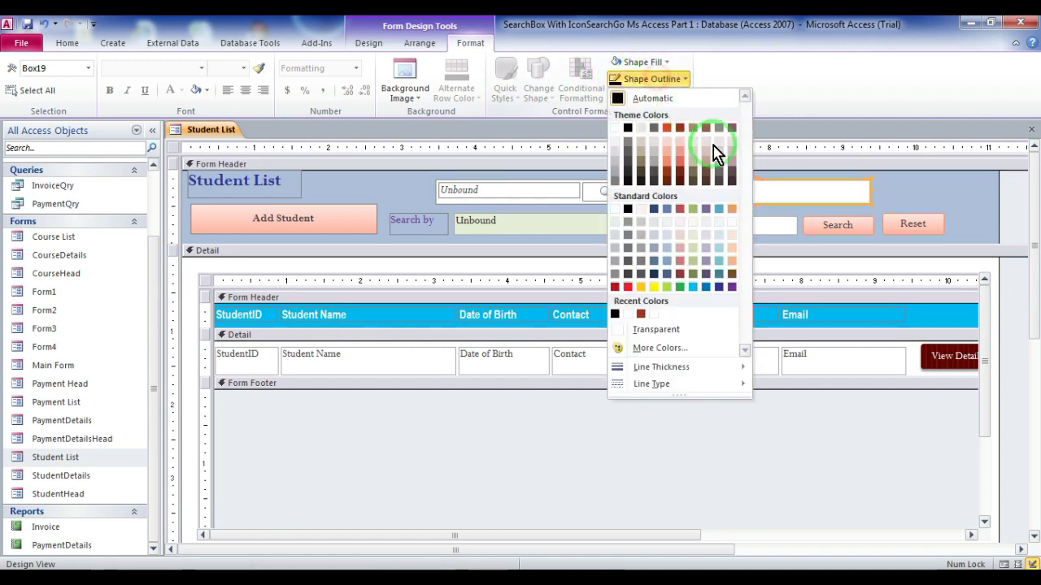
left_click(682, 175)
left_click(901, 196)
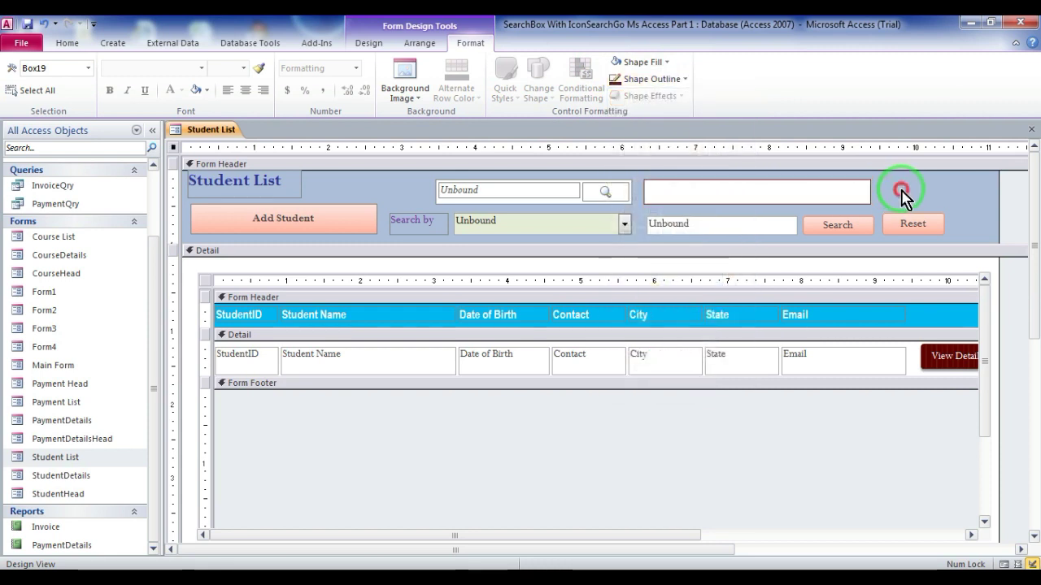
Check the name property of the new header rectangle.
left_click(729, 192)
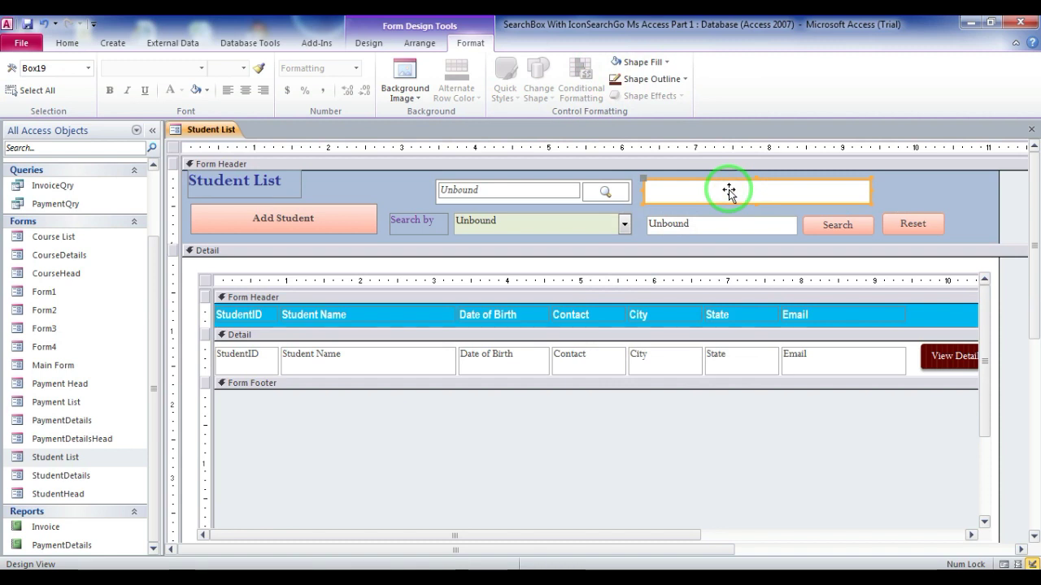
double_click(729, 189)
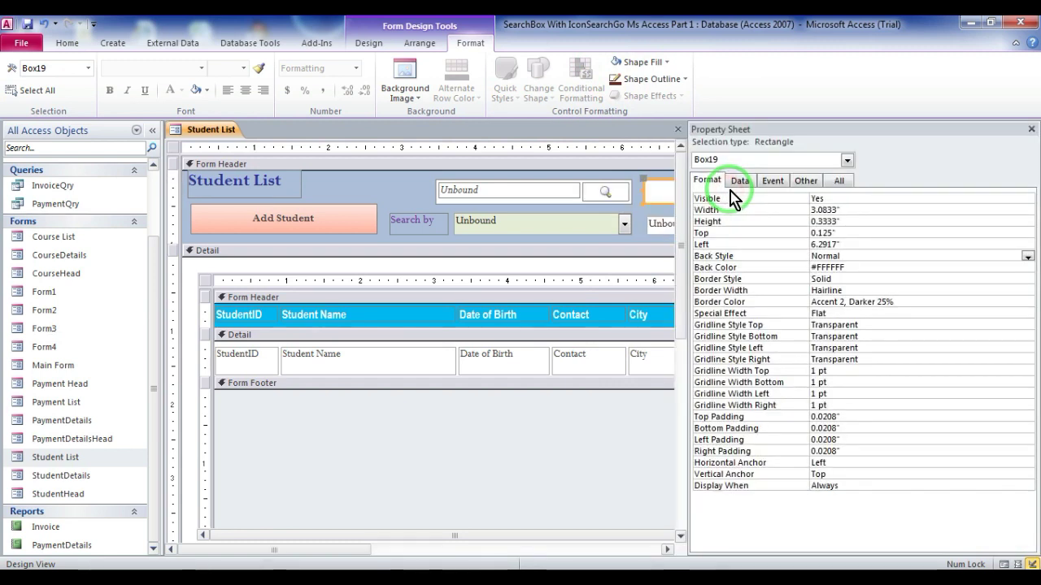
left_click(804, 188)
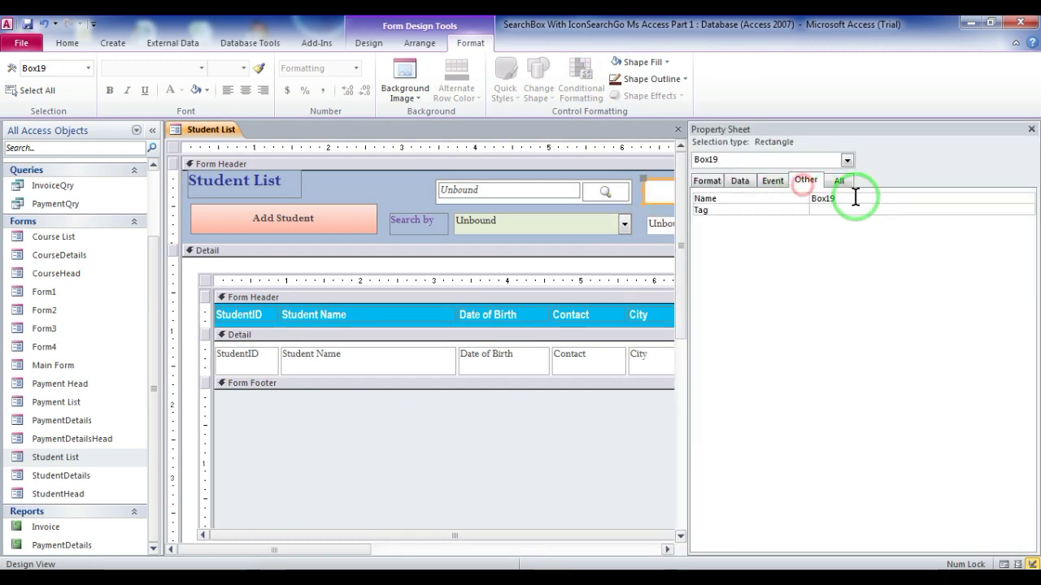
left_click(1031, 132)
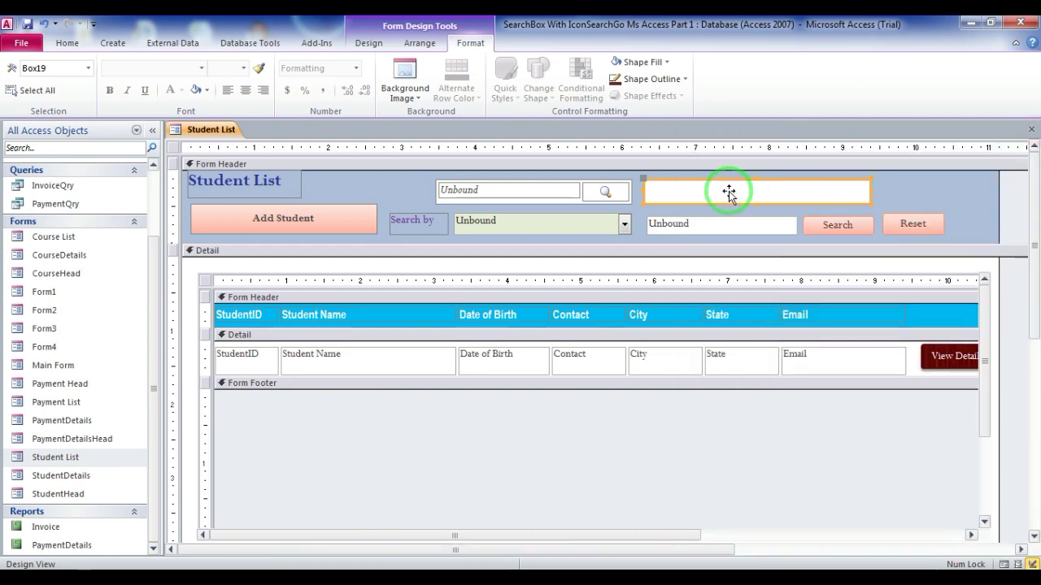
Draw a text box about 2.08 by 0.25 inches inside the new header rectangle and delete its attached label.
left_click(372, 47)
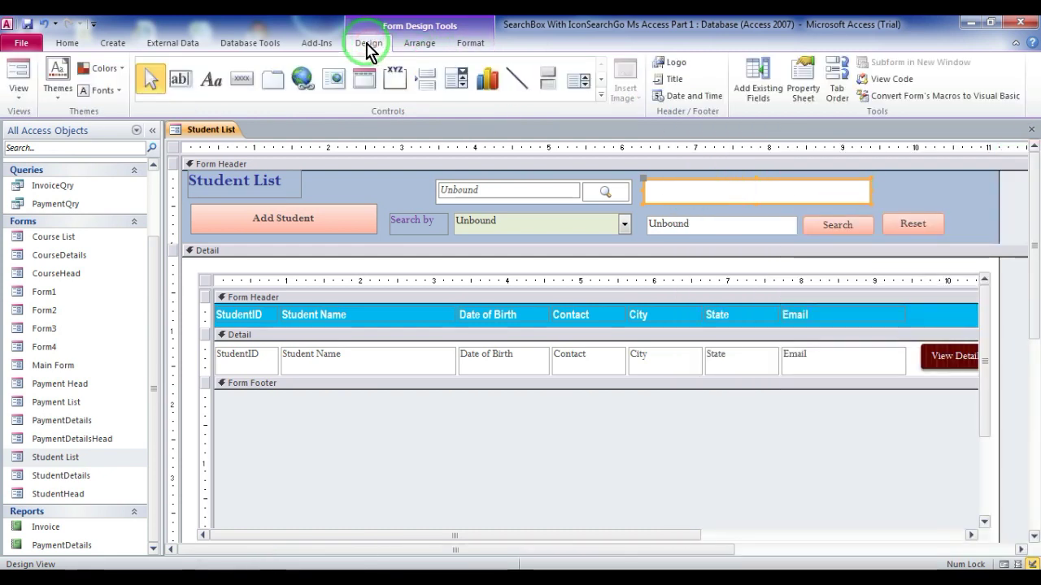
left_click(179, 79)
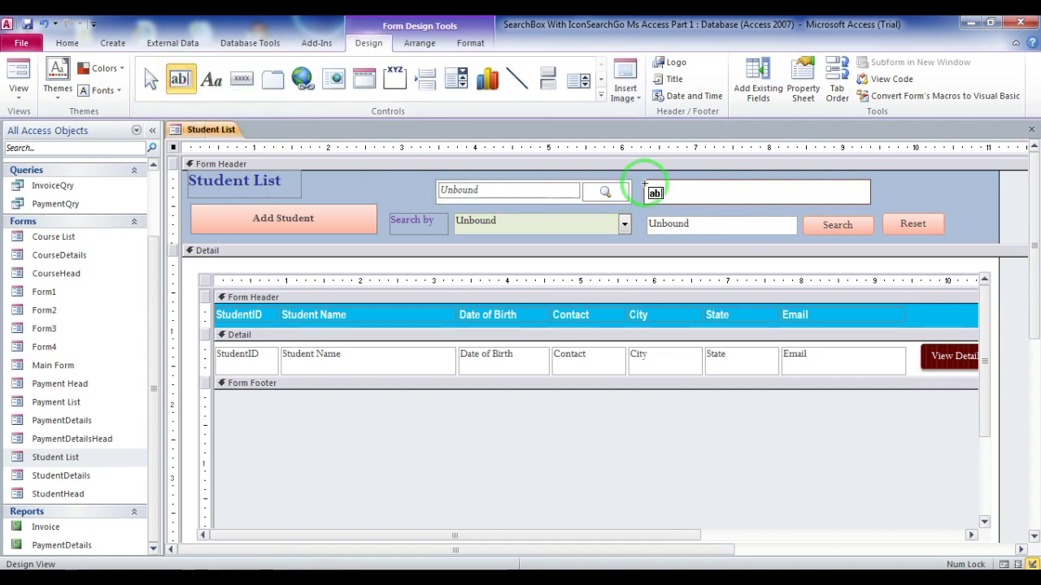
left_click_drag(647, 182, 801, 199)
left_click(559, 196)
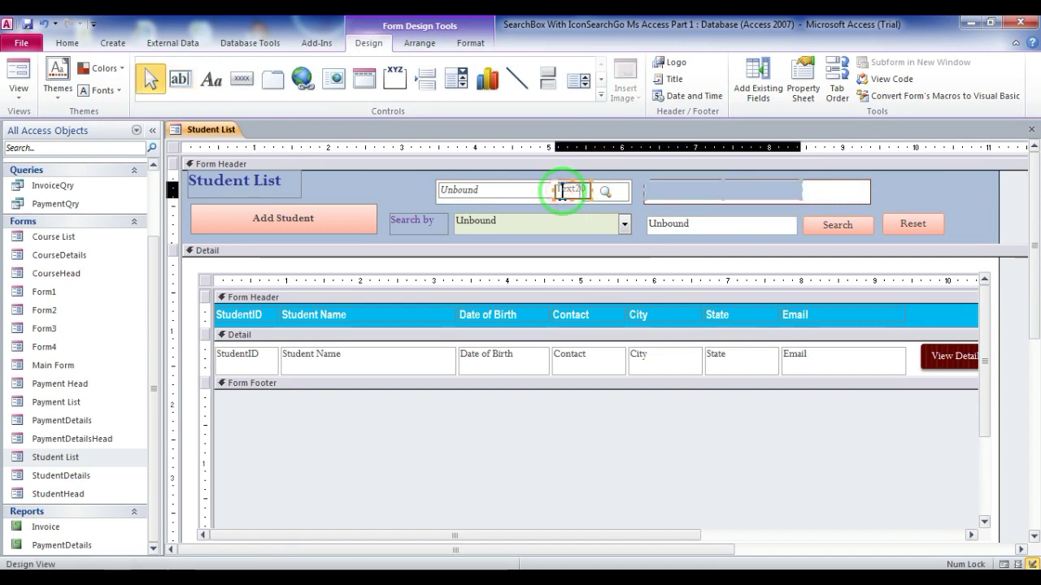
key("Delete")
left_click(674, 195)
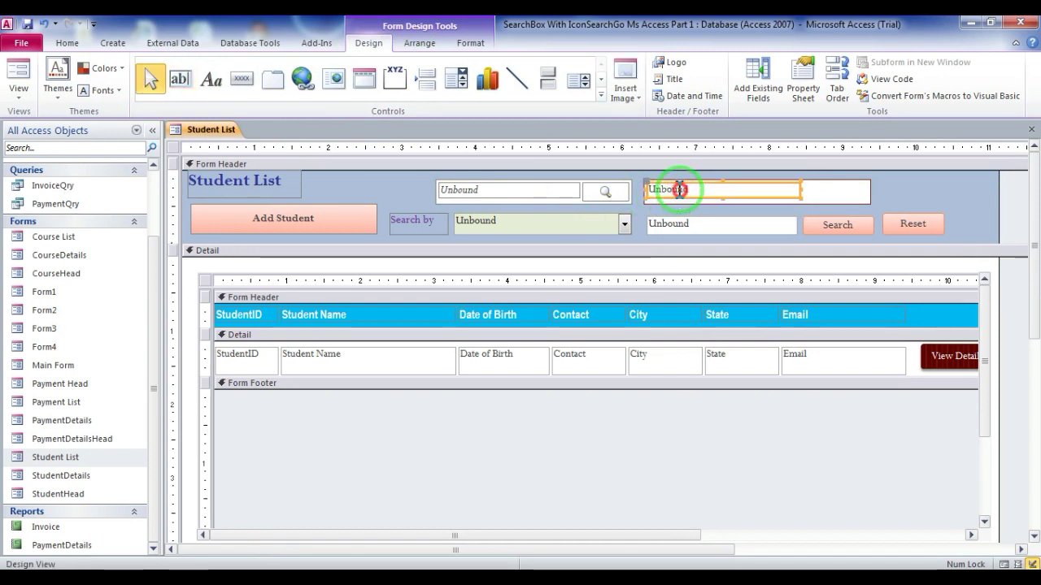
left_click(721, 199)
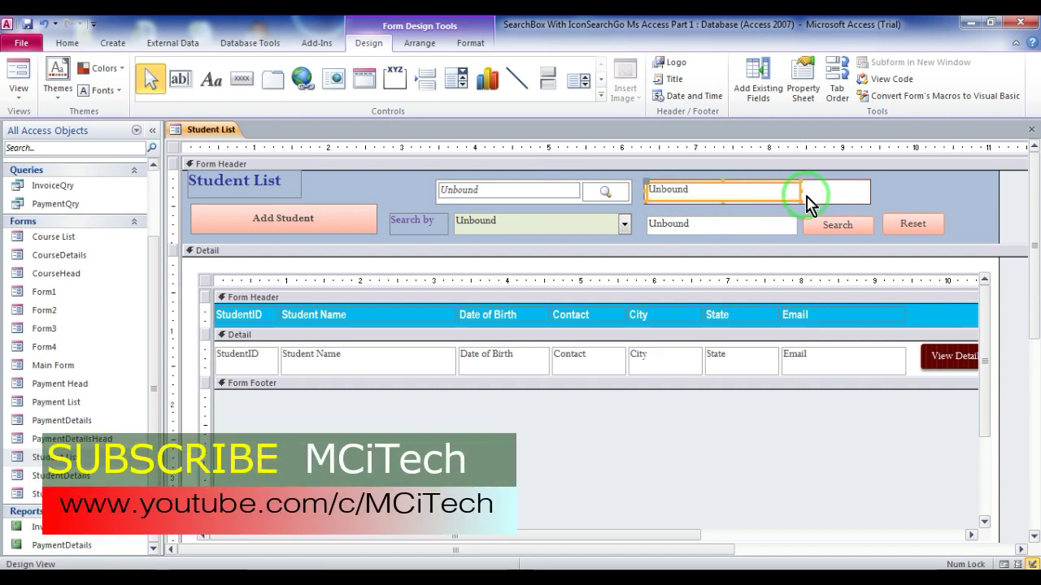
Set the new text box's Format property to @;[Black]"Search" as its placeholder text.
left_click(471, 49)
left_click(411, 49)
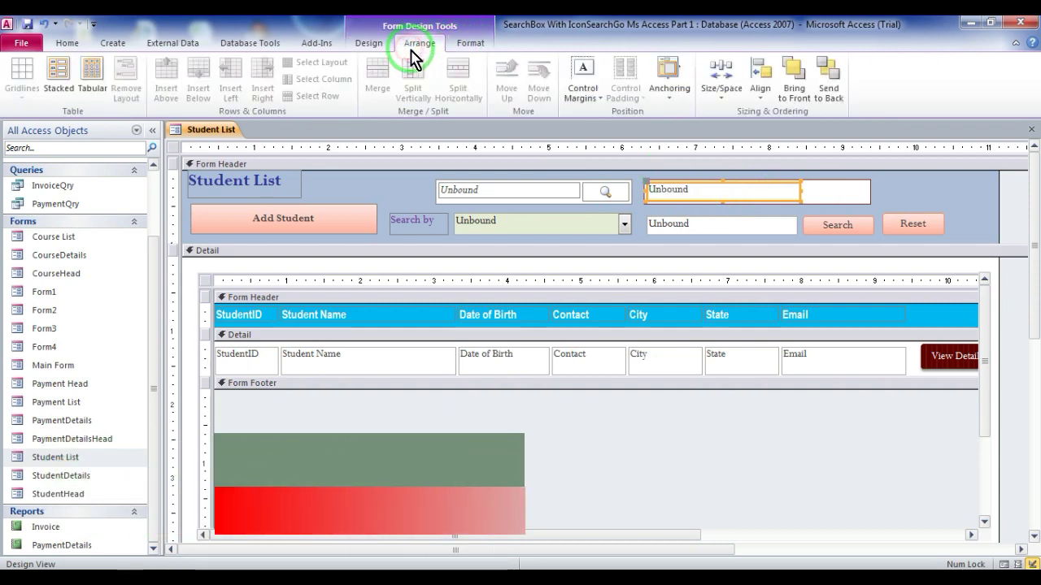
left_click(367, 43)
left_click(801, 82)
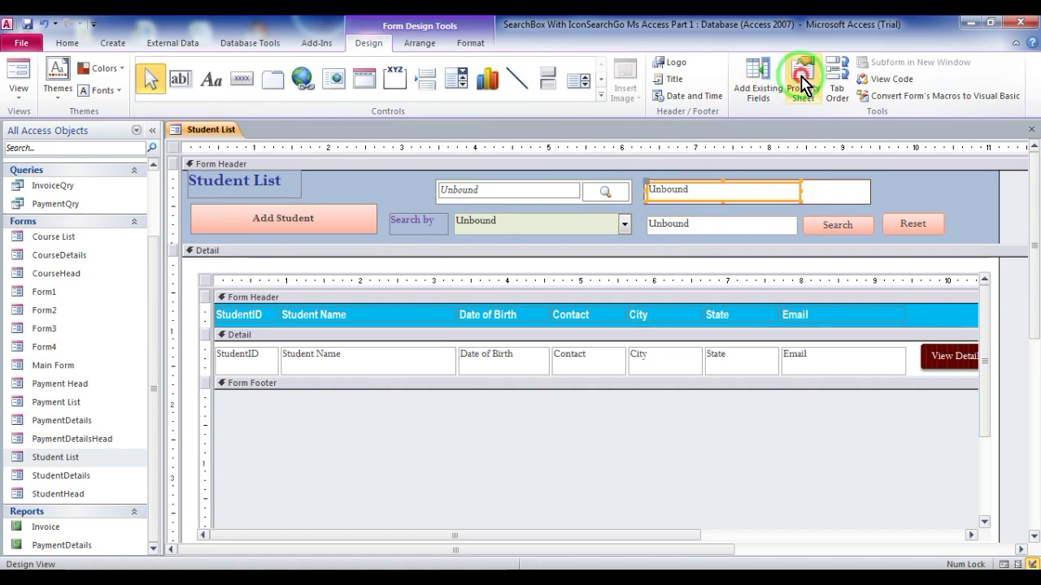
left_click(707, 181)
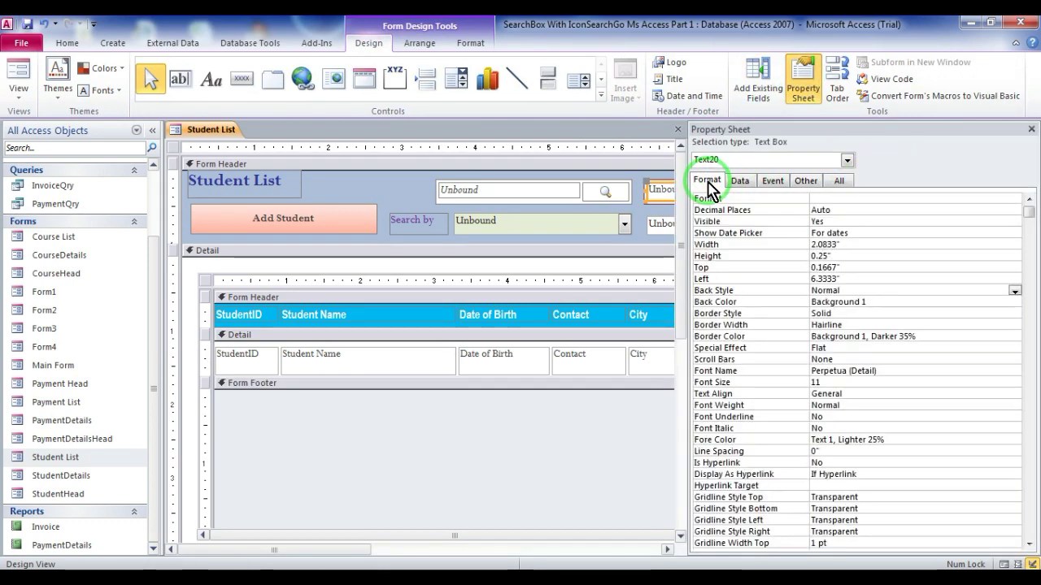
left_click(850, 211)
left_click(840, 198)
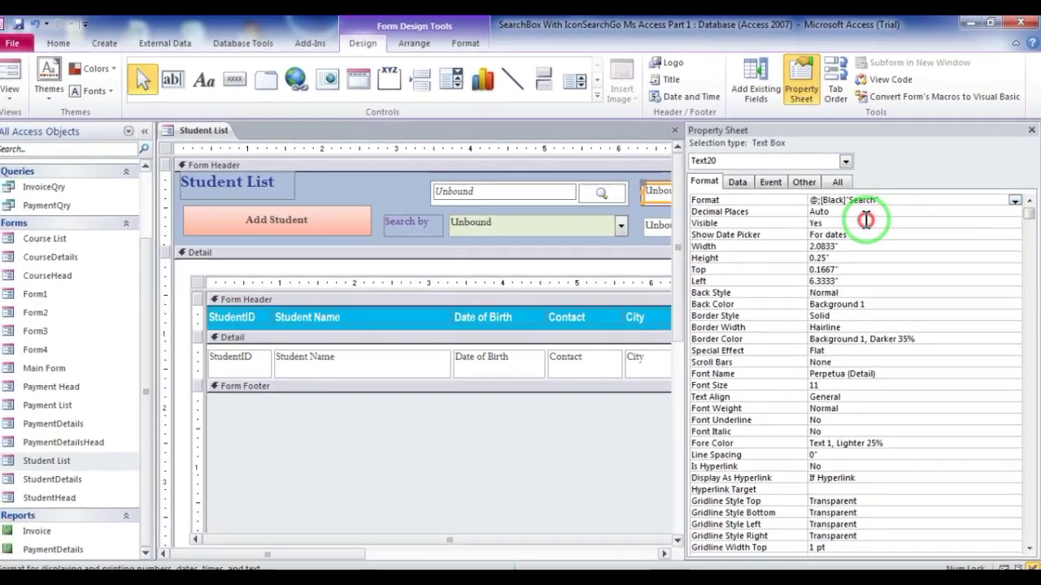
left_click(695, 392)
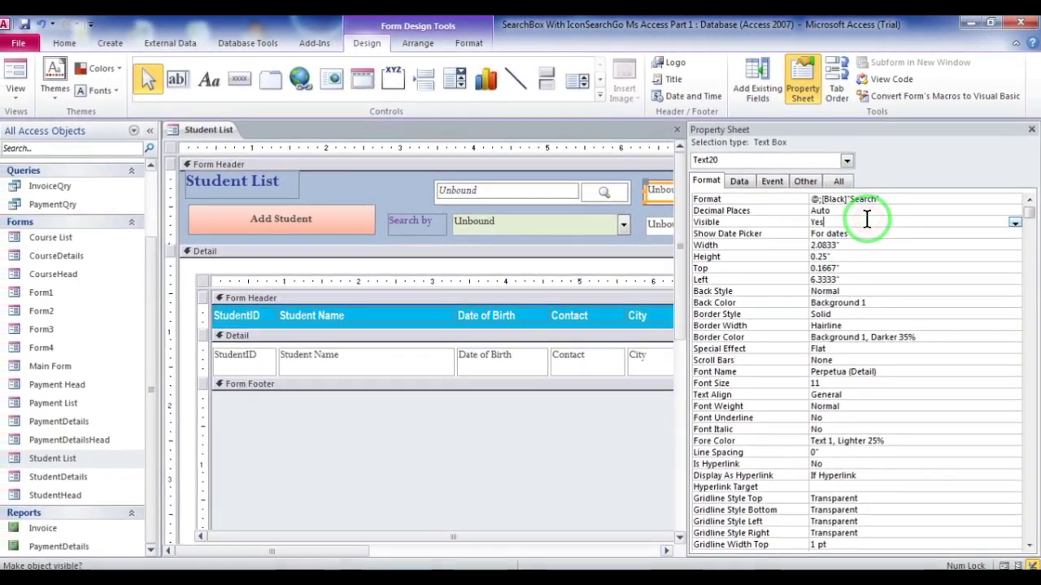
Save and close the Student List form, and reopen it in Form View to check the new text box.
left_click(1031, 130)
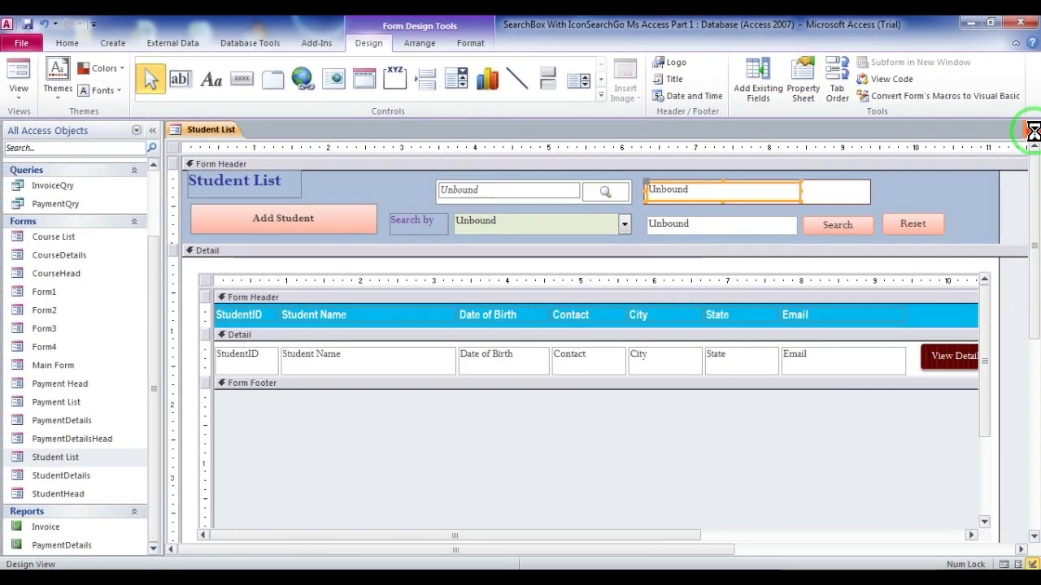
left_click(460, 299)
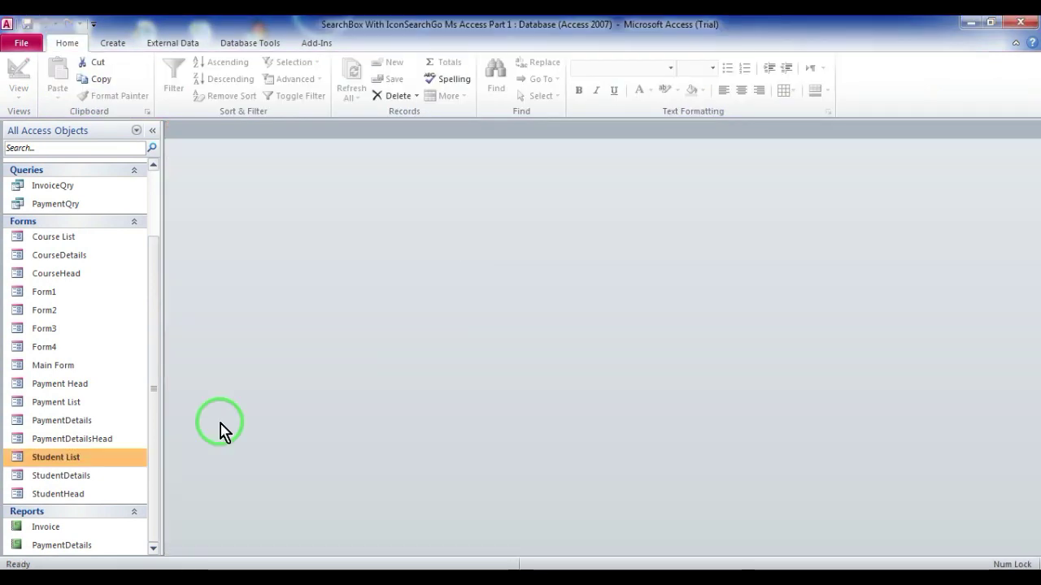
double_click(109, 458)
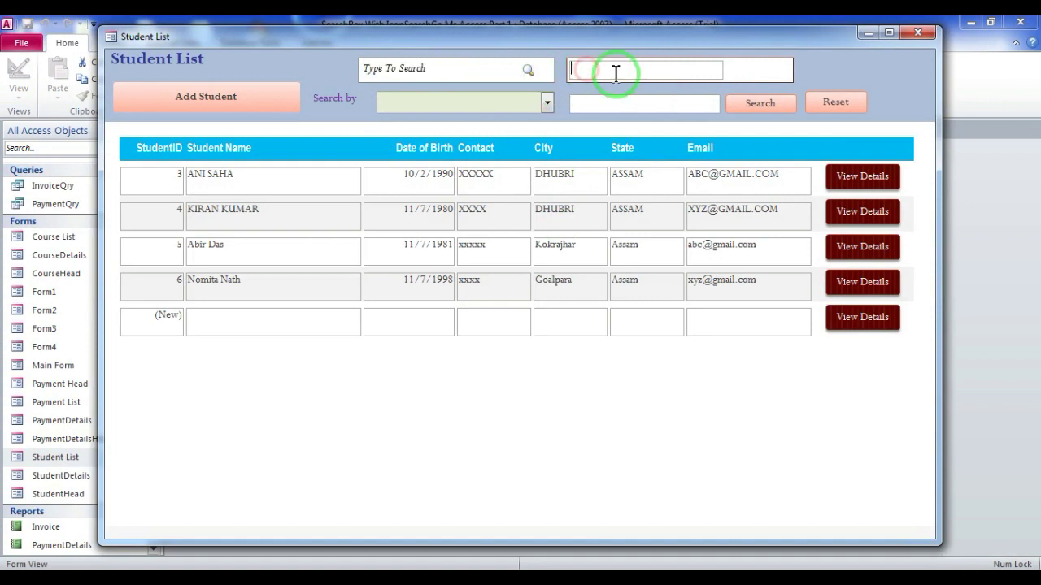
Return the form to Design View and review the format properties of the existing icon search text box.
right_click(496, 87)
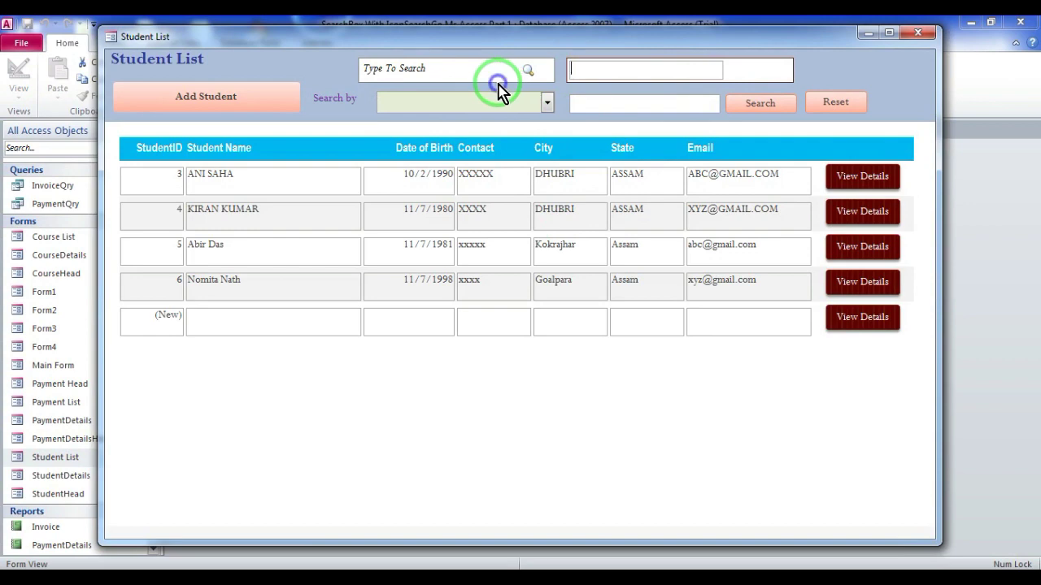
left_click(543, 128)
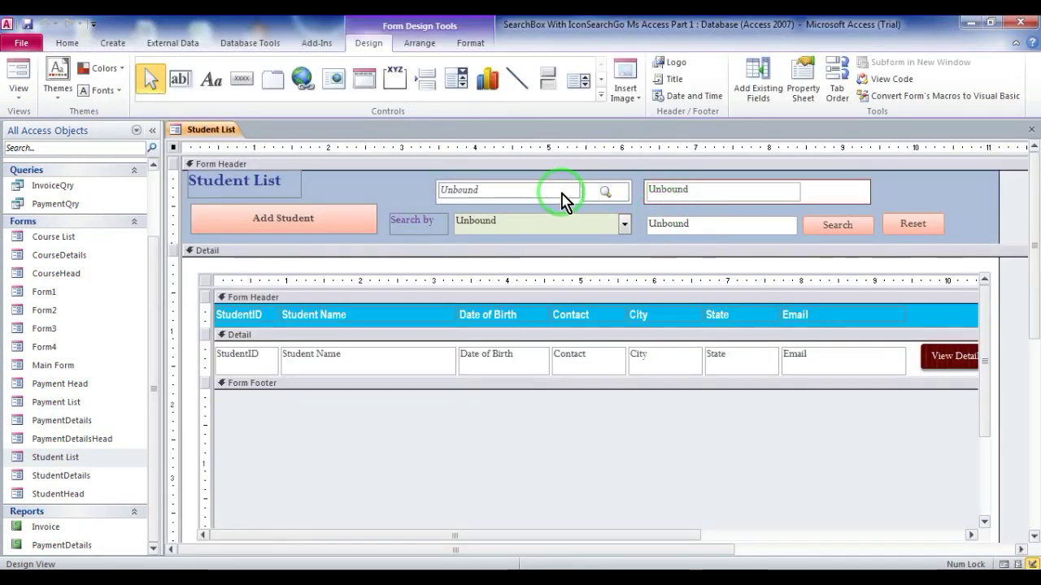
double_click(553, 195)
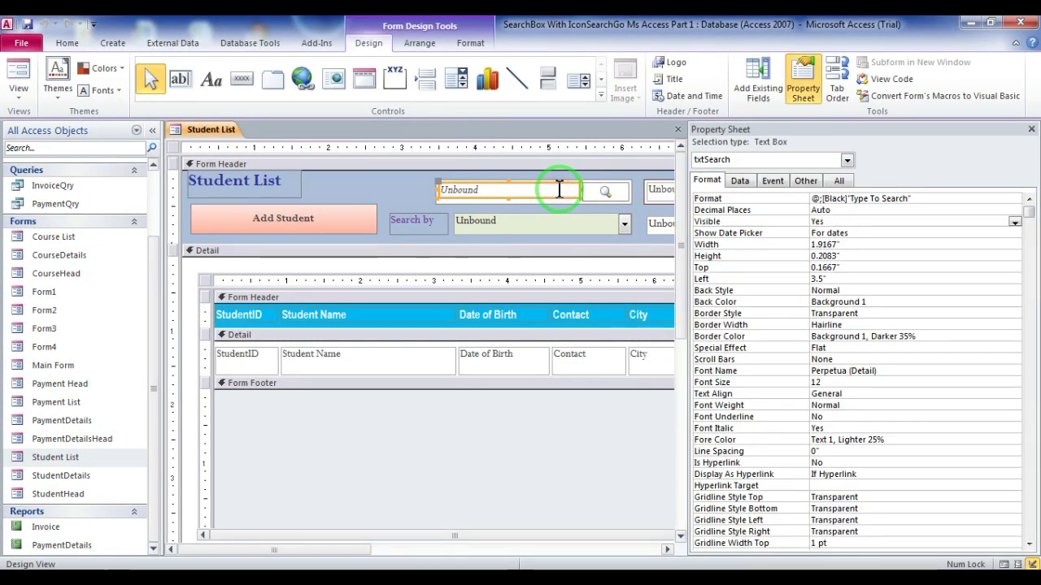
left_click(1031, 130)
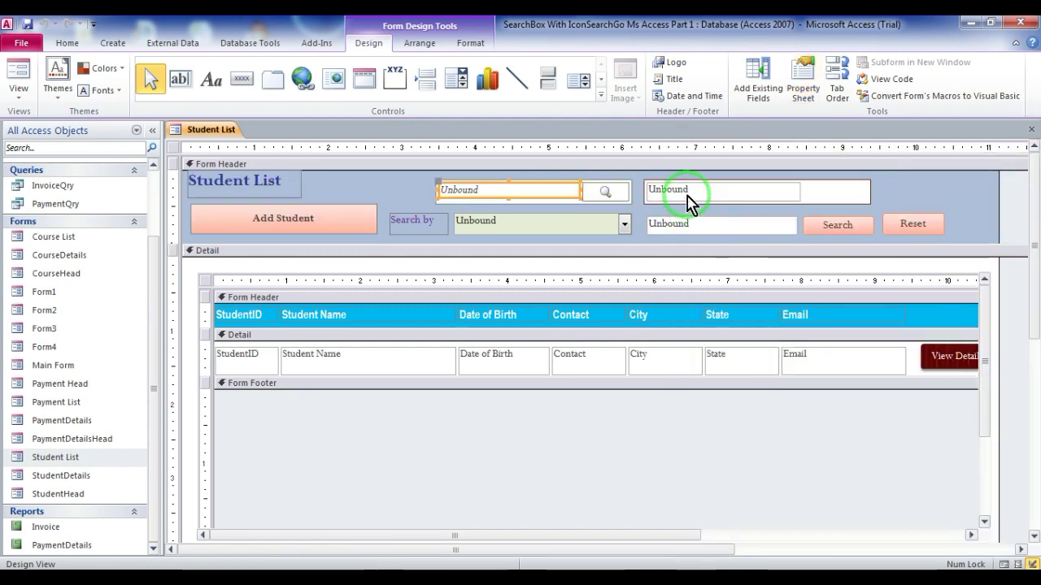
Try to name the new header text box TXTSearch.
double_click(687, 196)
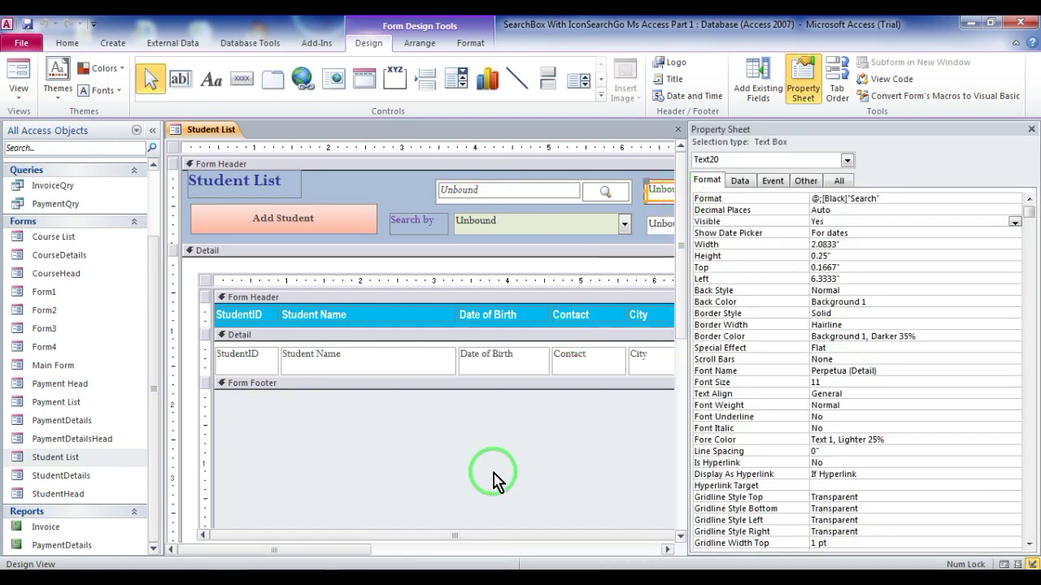
left_click_drag(338, 555, 479, 550)
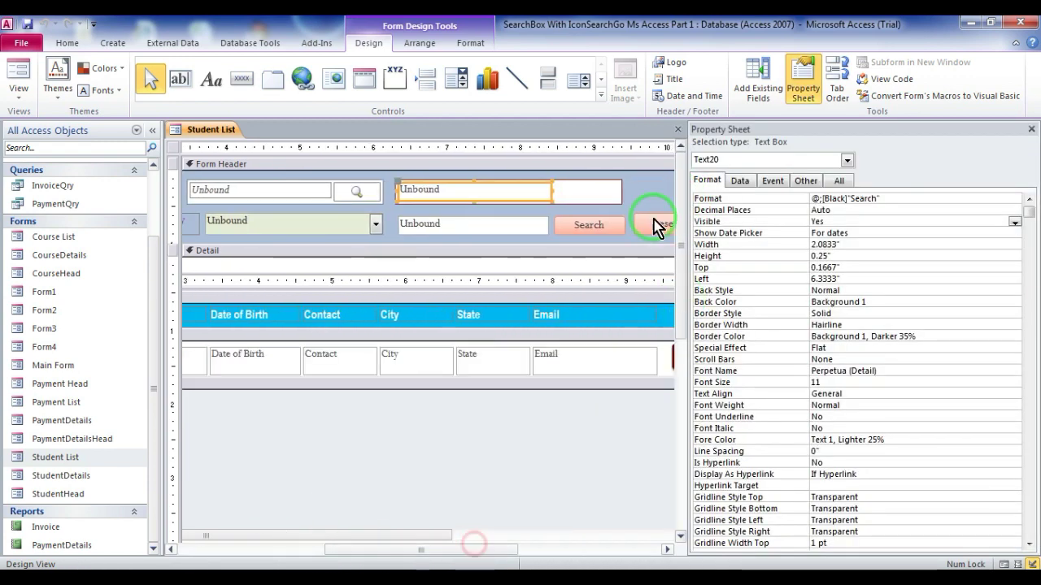
left_click(812, 180)
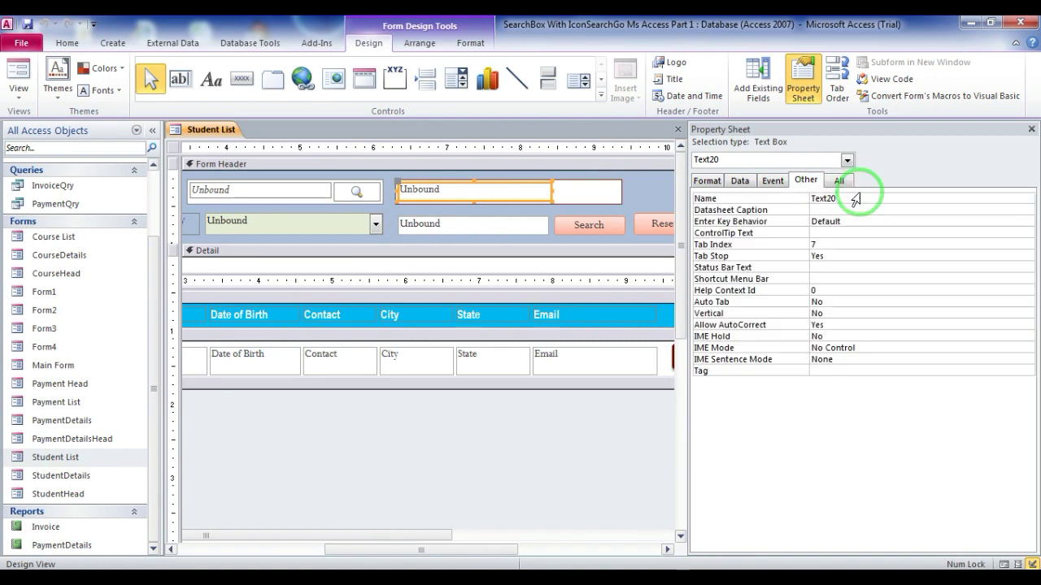
left_click(805, 198)
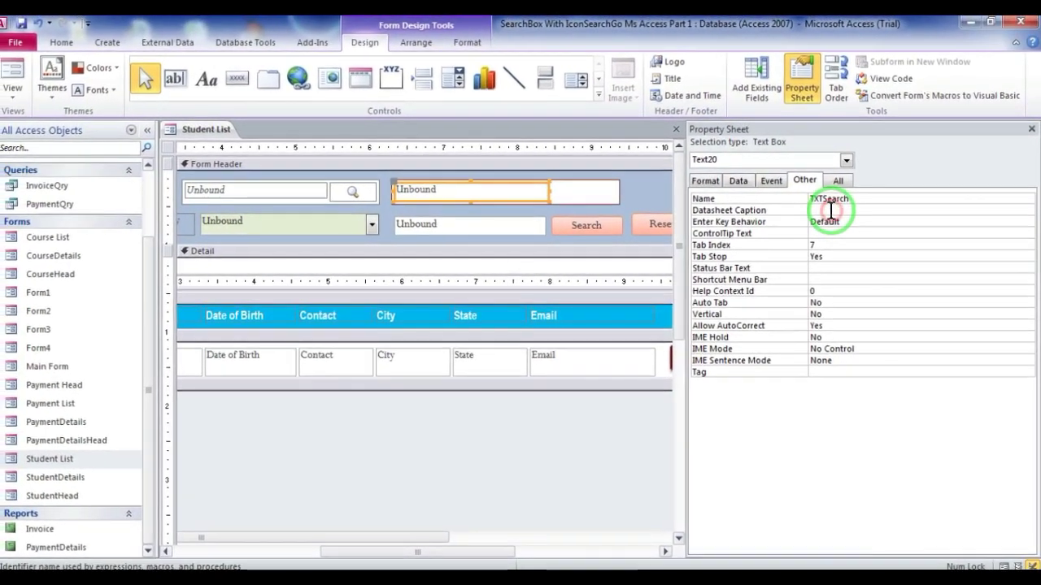
left_click(1031, 129)
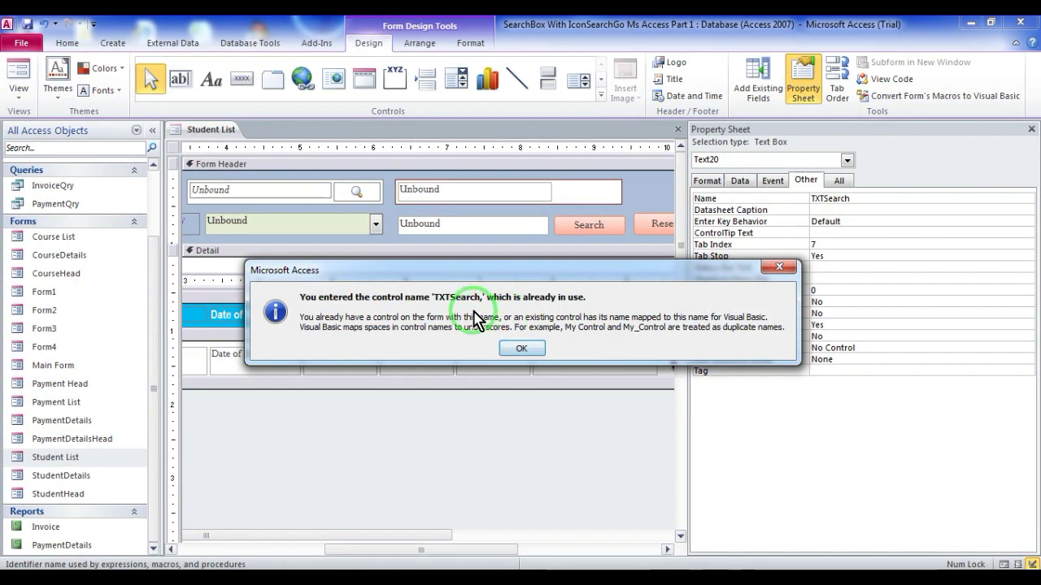
left_click(524, 352)
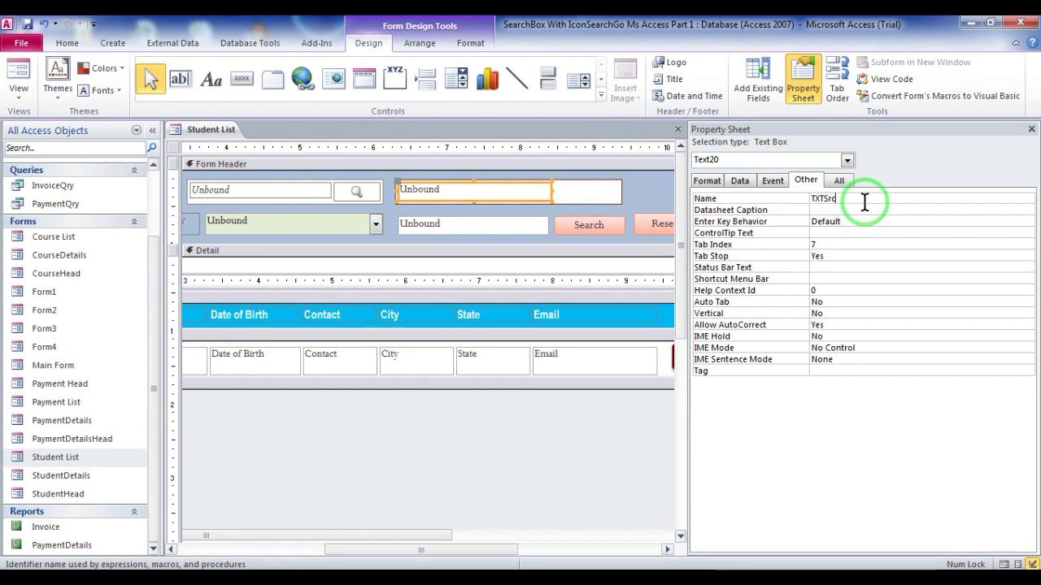
Name the new header text box TXTSrc.
key("Return")
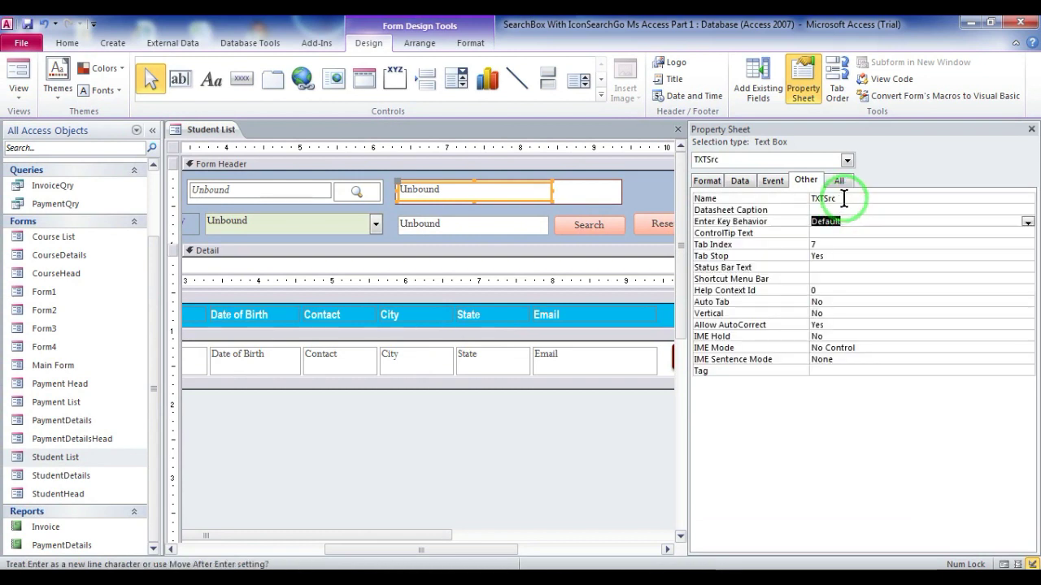
double_click(842, 200)
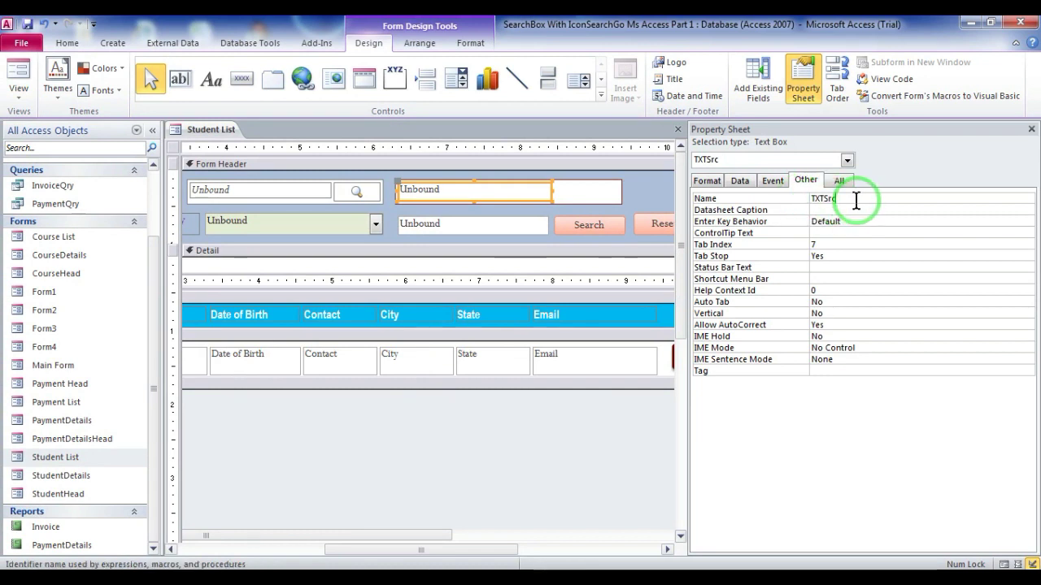
left_click(1031, 129)
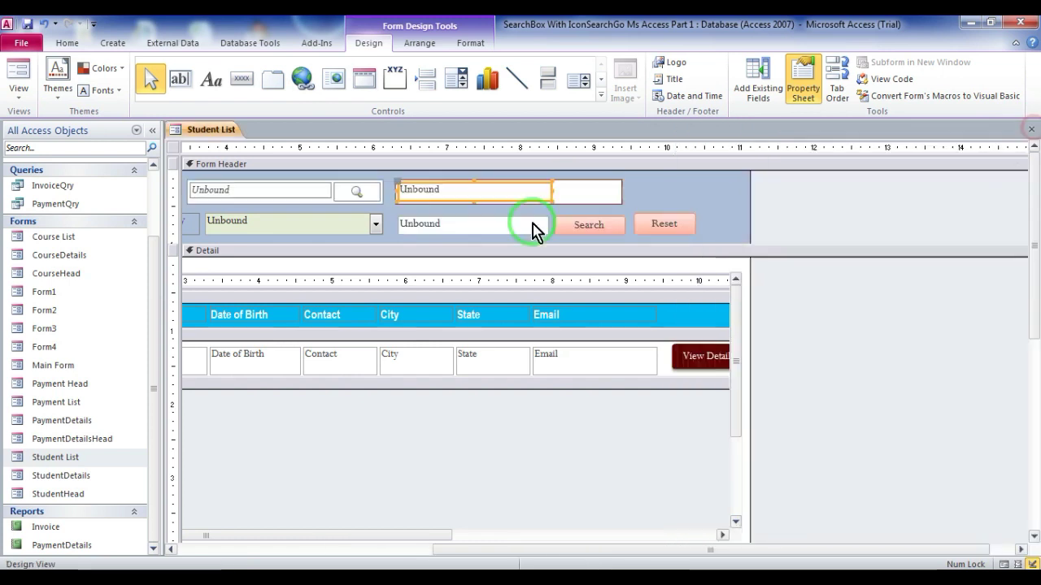
Make the outline of the TXTSrc text box transparent.
left_click(669, 186)
left_click(546, 192)
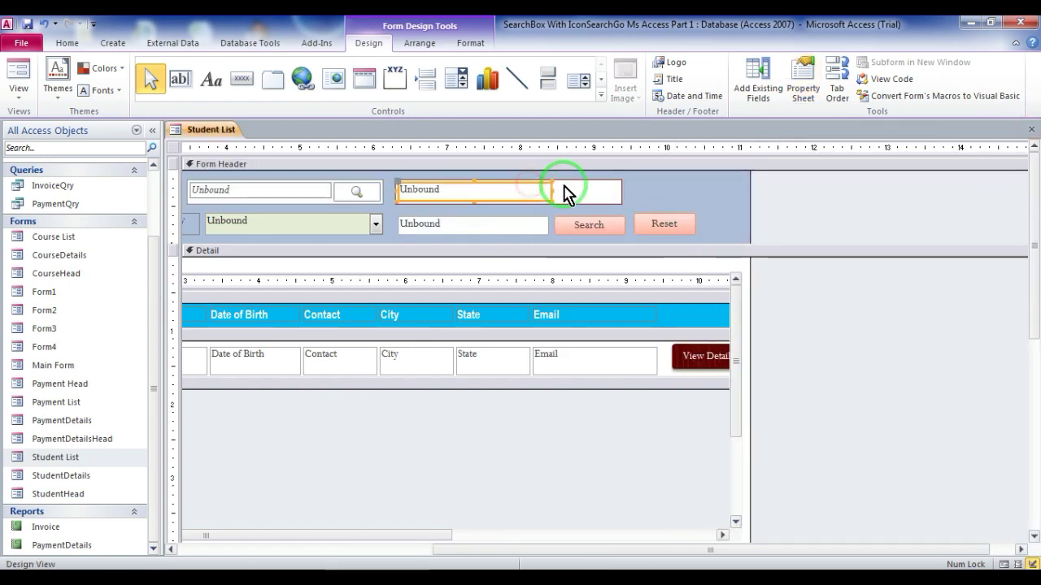
left_click(479, 48)
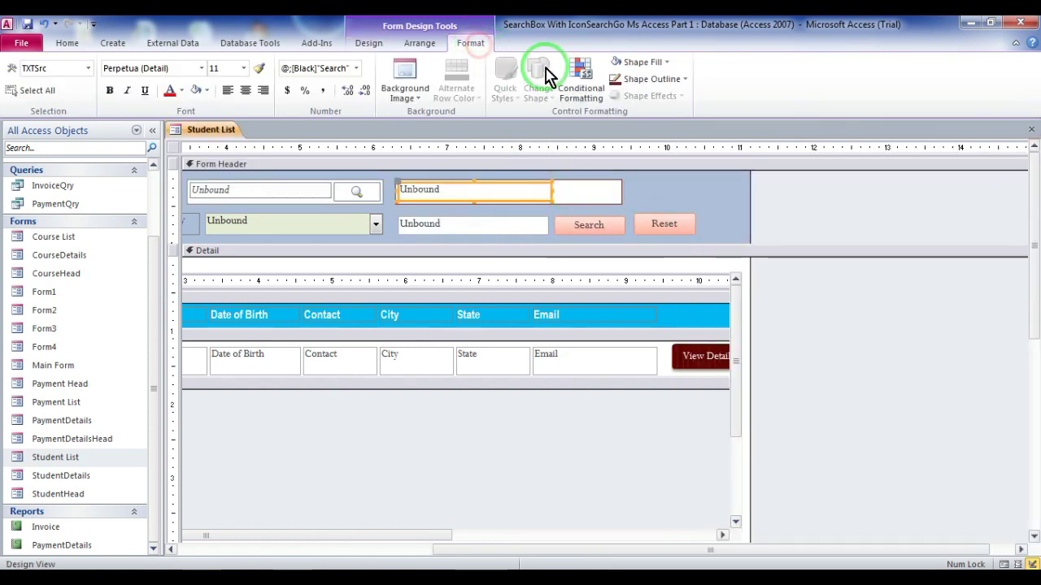
left_click(675, 82)
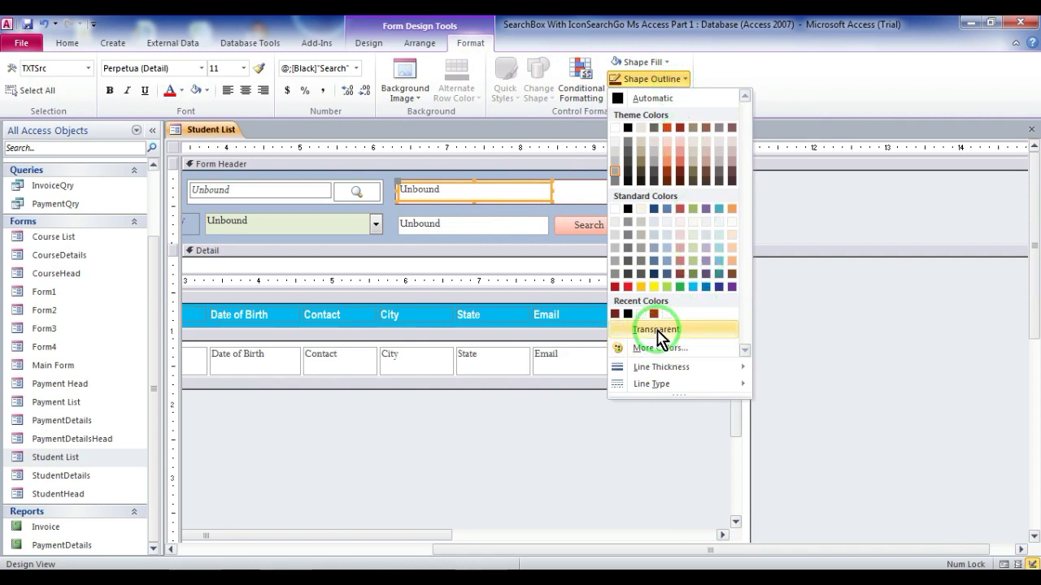
left_click(656, 329)
left_click(678, 197)
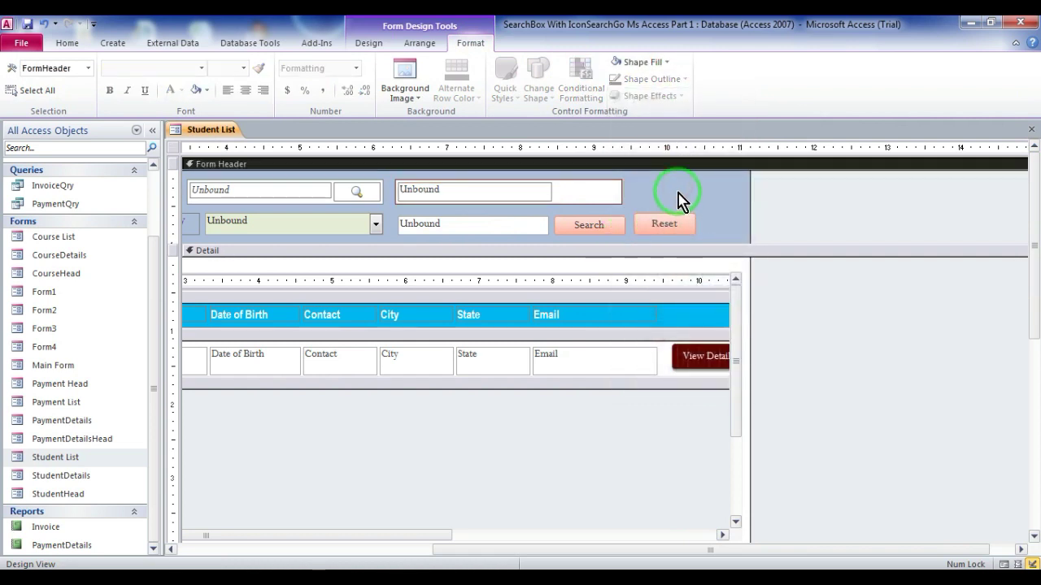
Change the Format property of the TXTSrc text box to @;[Black]"Type to Search".
double_click(475, 195)
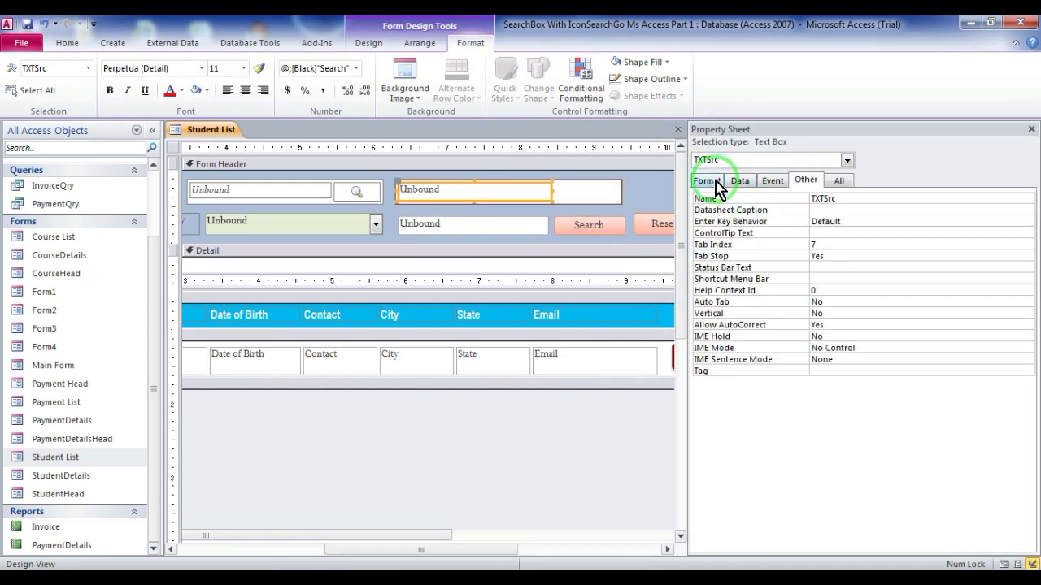
left_click(706, 180)
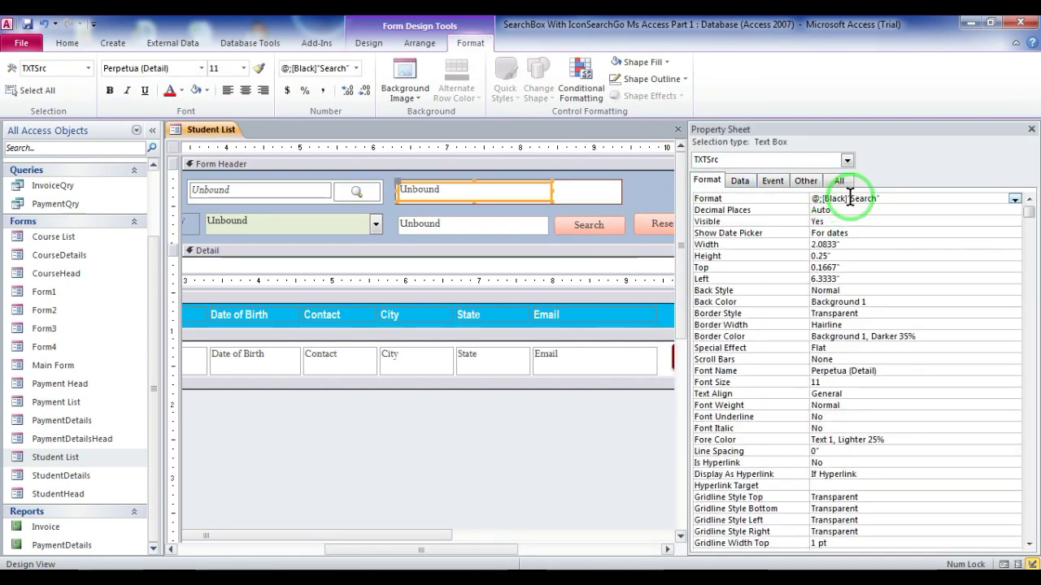
left_click(849, 198)
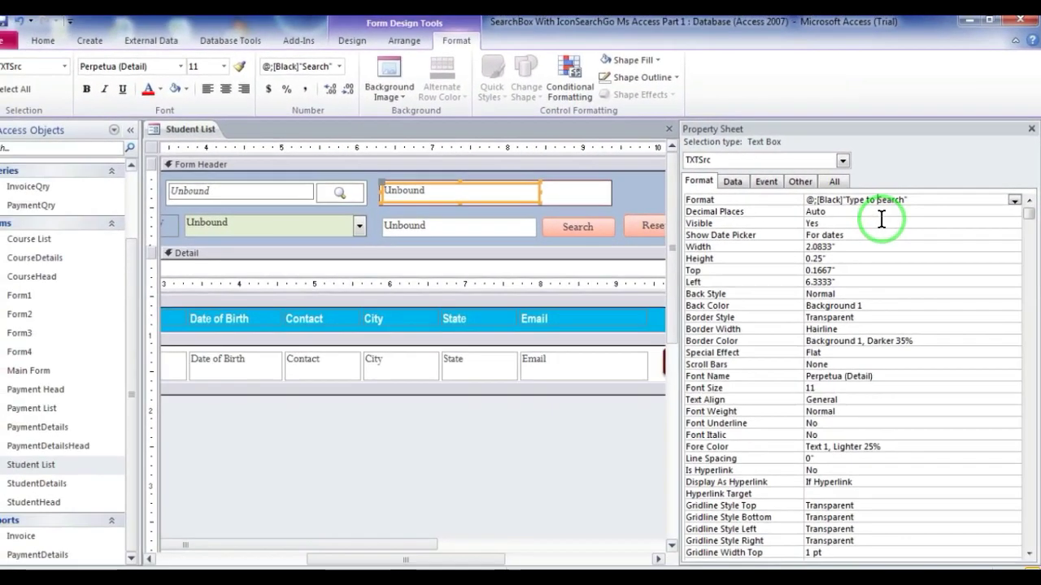
left_click(717, 291)
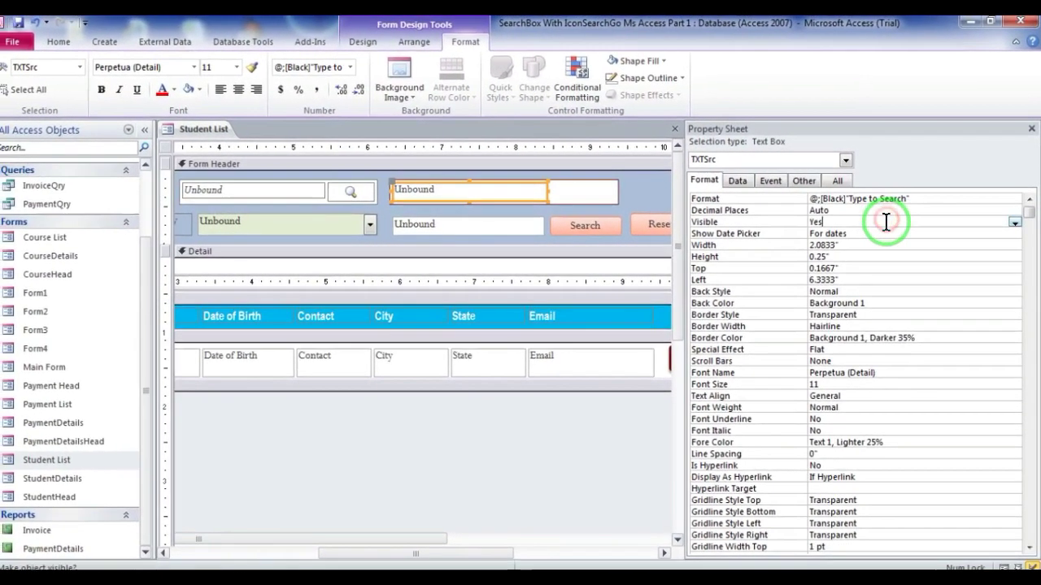
left_click(1031, 129)
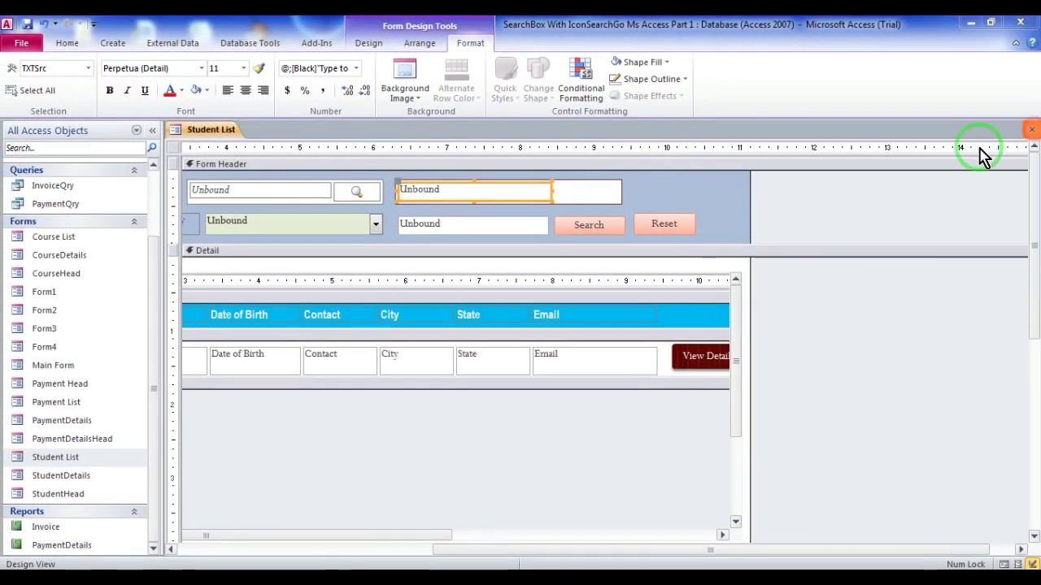
Save and close the Student List form, and reopen it in Form View to check the placeholder text.
left_click(1031, 129)
left_click(465, 340)
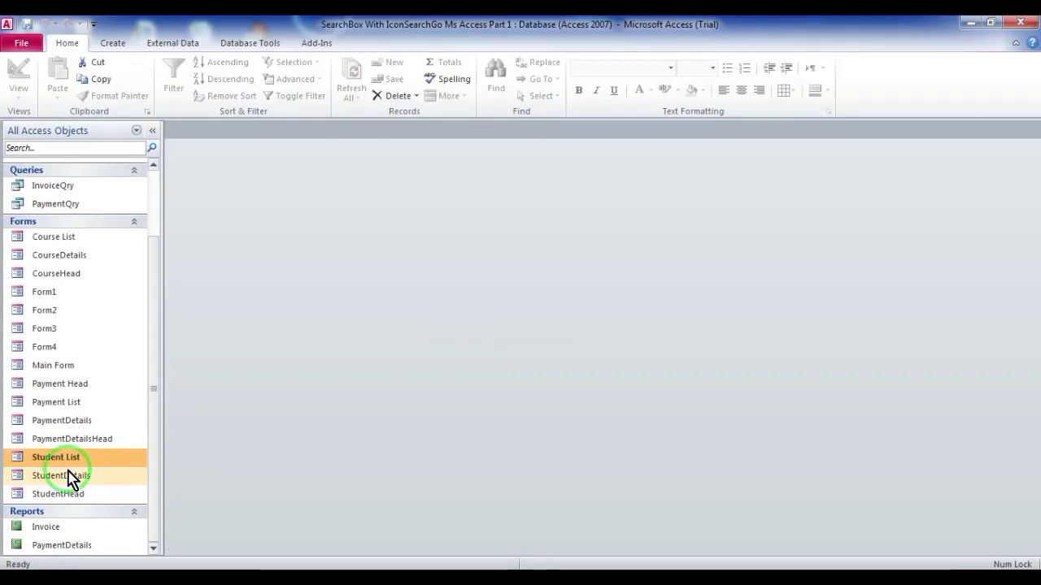
double_click(68, 460)
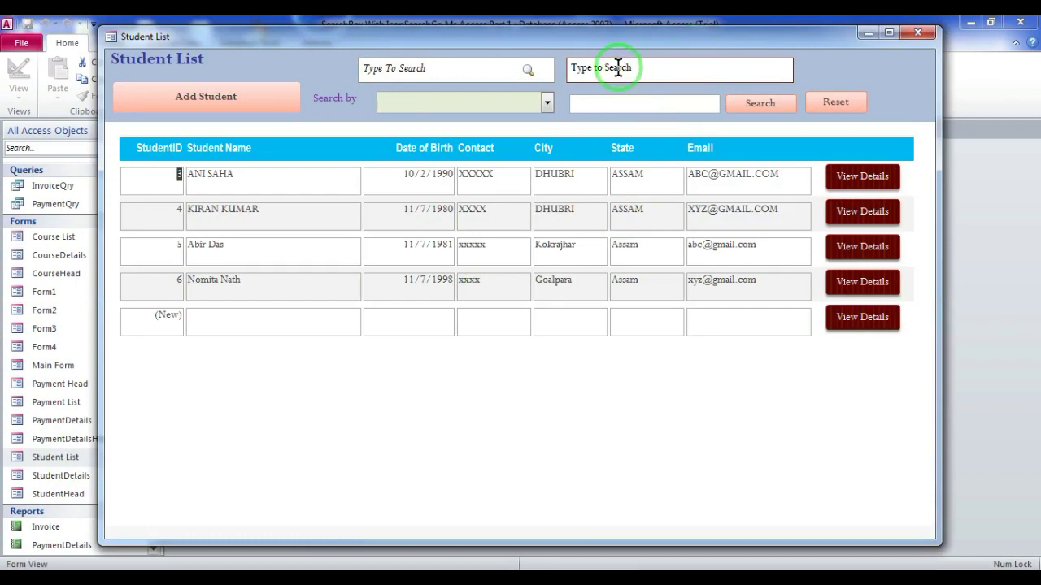
Return the form to Design View and set Font Italic to Yes for the TXTSrc text box.
right_click(823, 69)
left_click(868, 109)
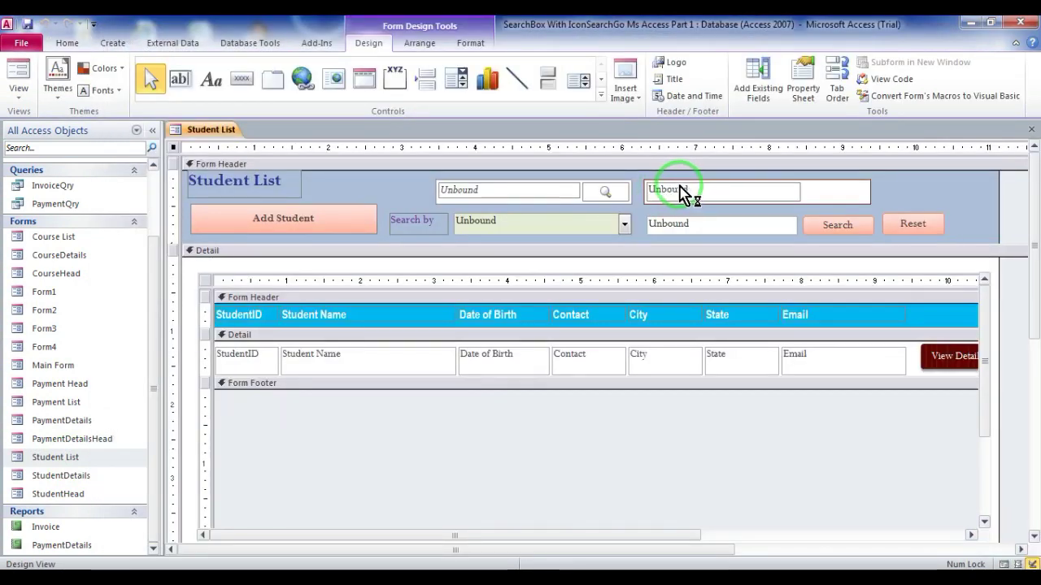
double_click(681, 193)
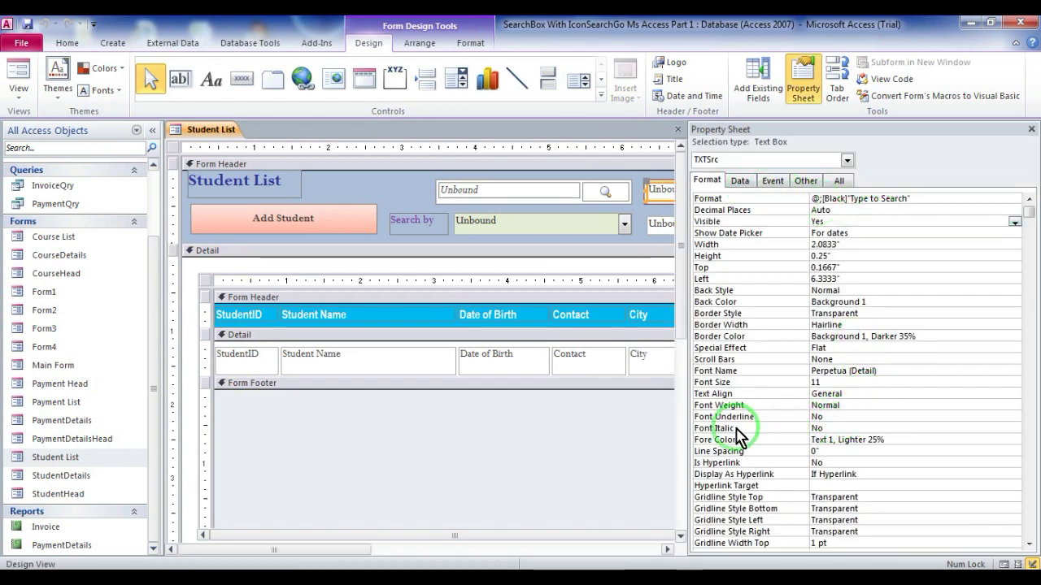
left_click(839, 428)
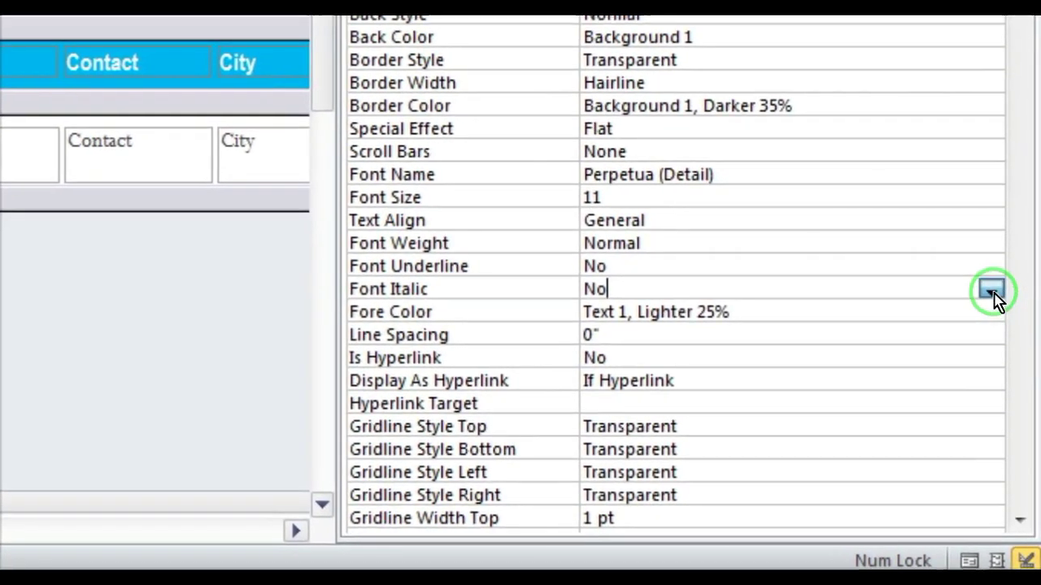
left_click(991, 290)
left_click(711, 306)
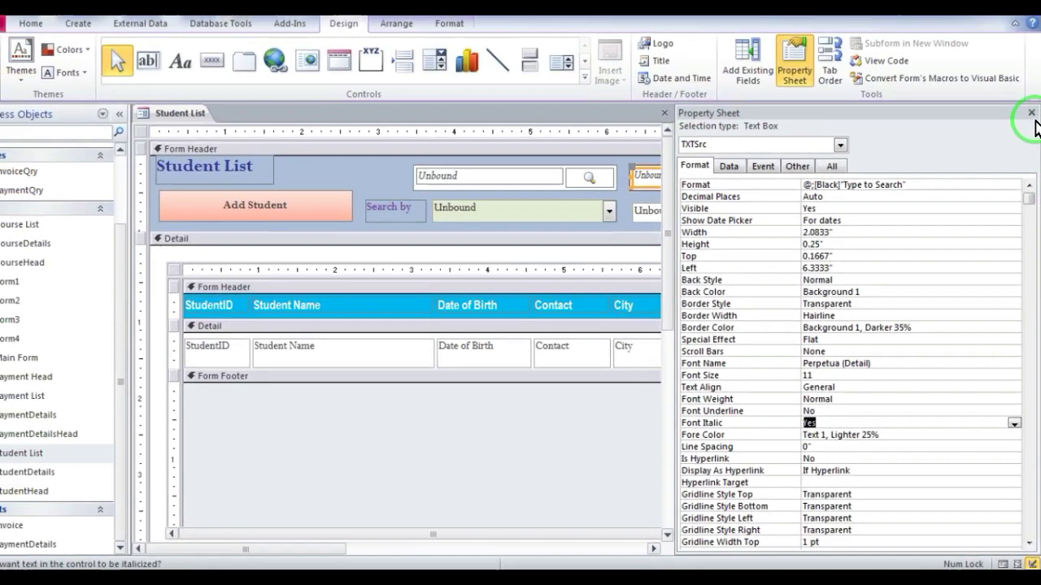
left_click(1031, 122)
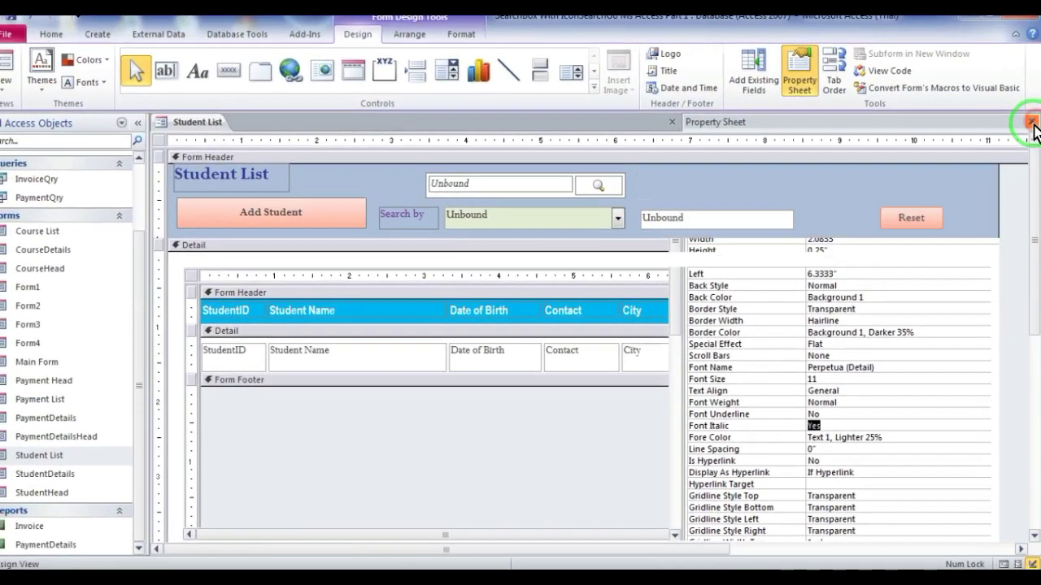
Save and close the Student List form, reopen it in Form View and place the cursor in the new search box.
left_click(1029, 120)
left_click(449, 340)
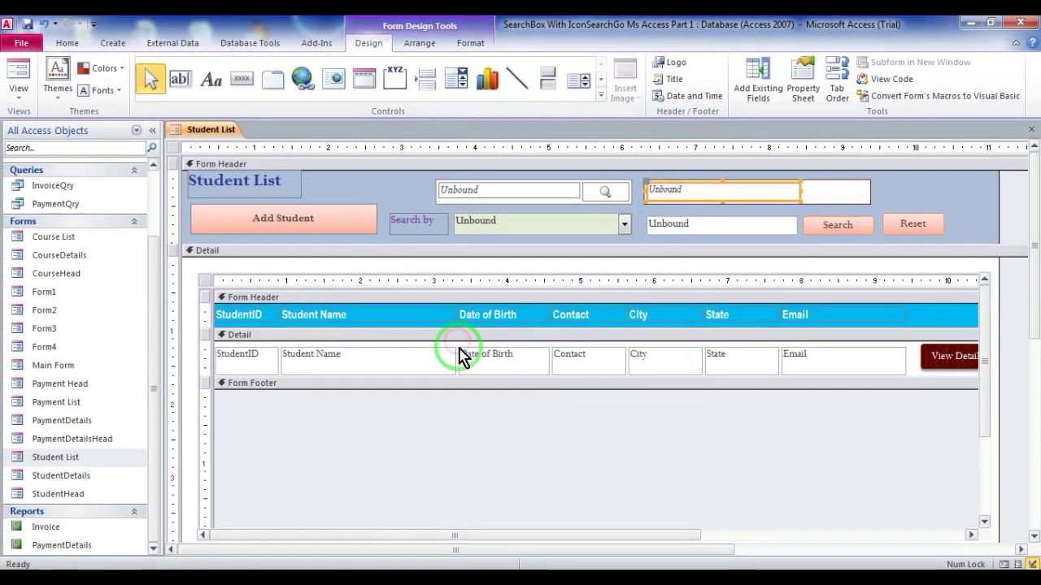
double_click(116, 460)
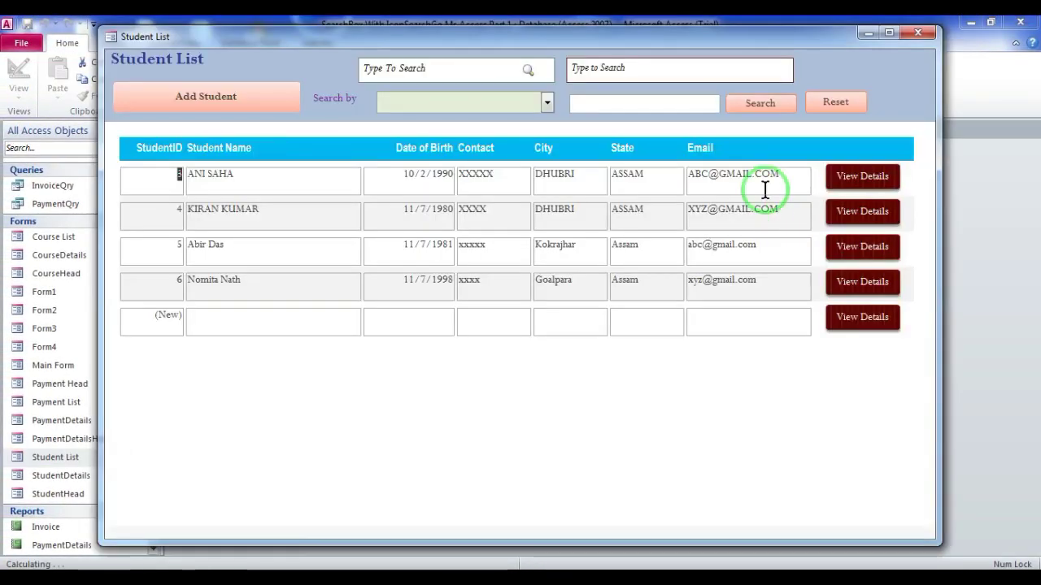
left_click(599, 71)
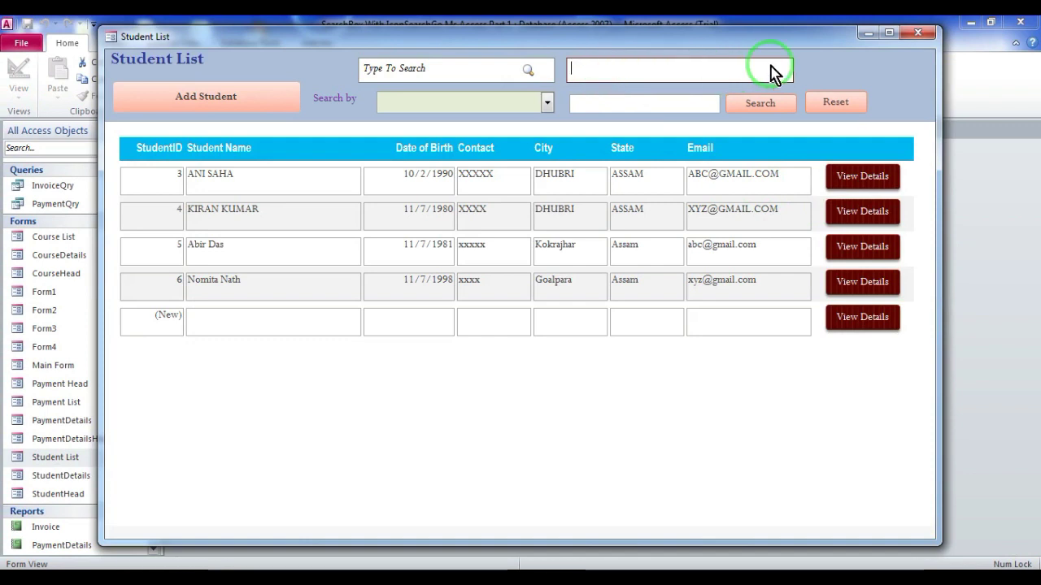
In Design View, draw a command button about 0.75" by 0.25" beside TXTSrc inside the search frame, without using the wizard.
right_click(831, 40)
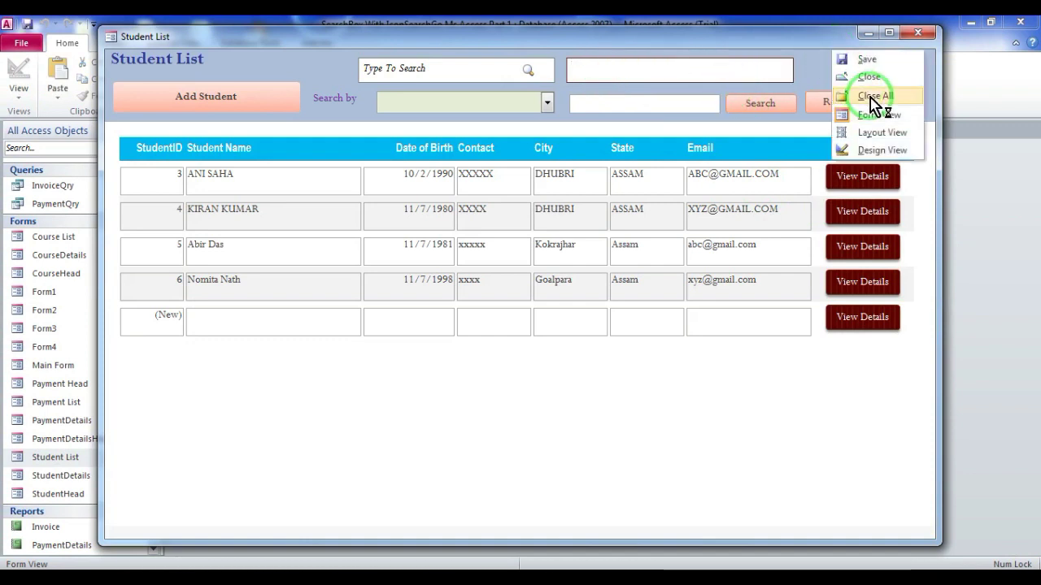
left_click(880, 151)
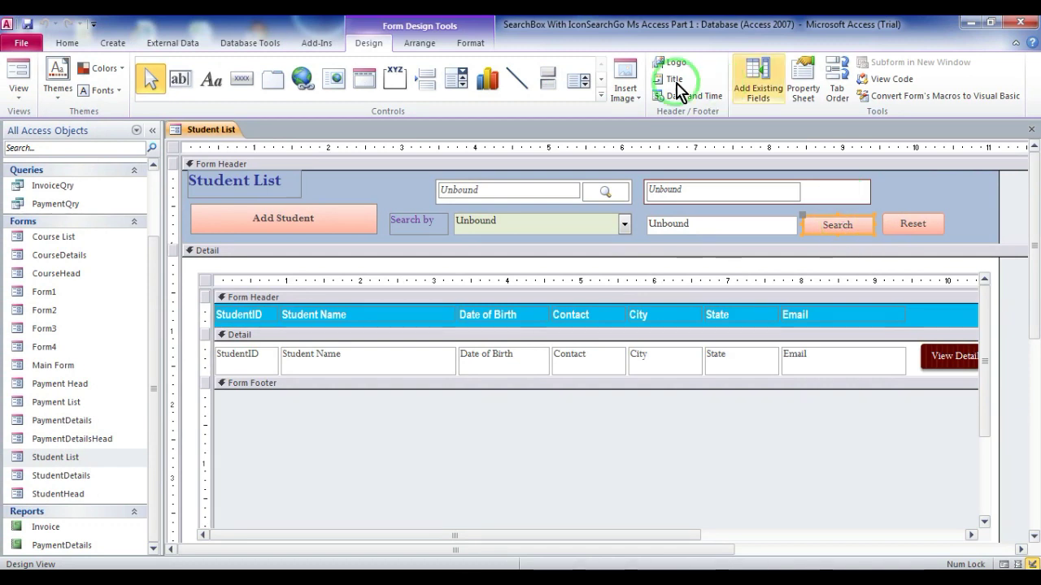
left_click(241, 78)
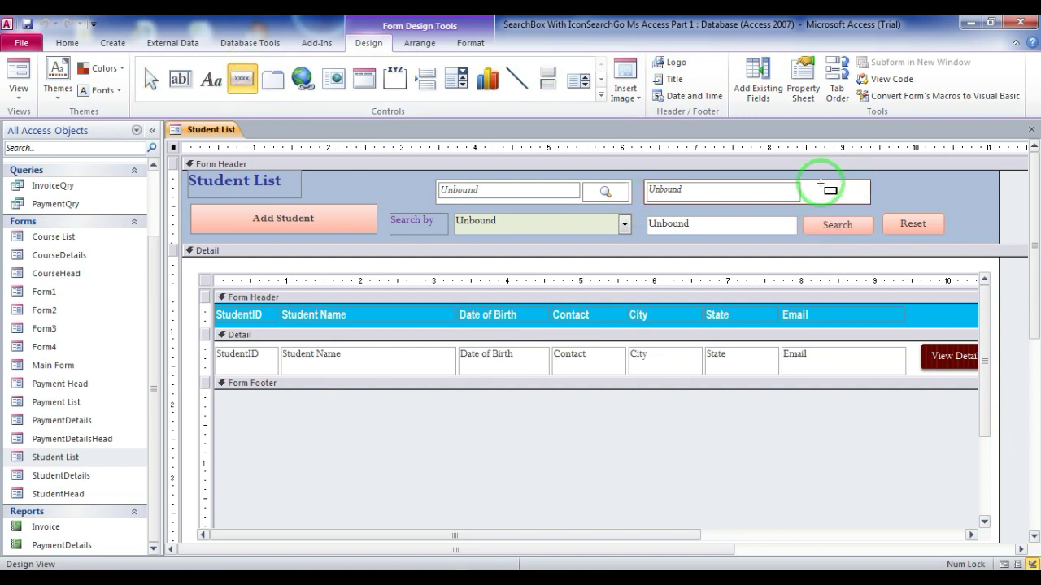
left_click_drag(805, 180, 862, 201)
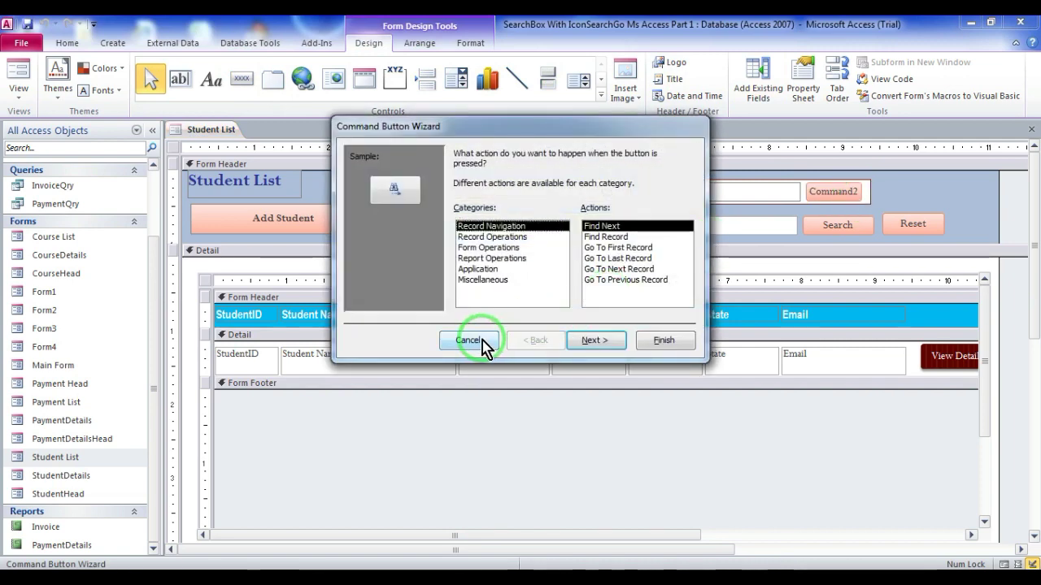
left_click(469, 340)
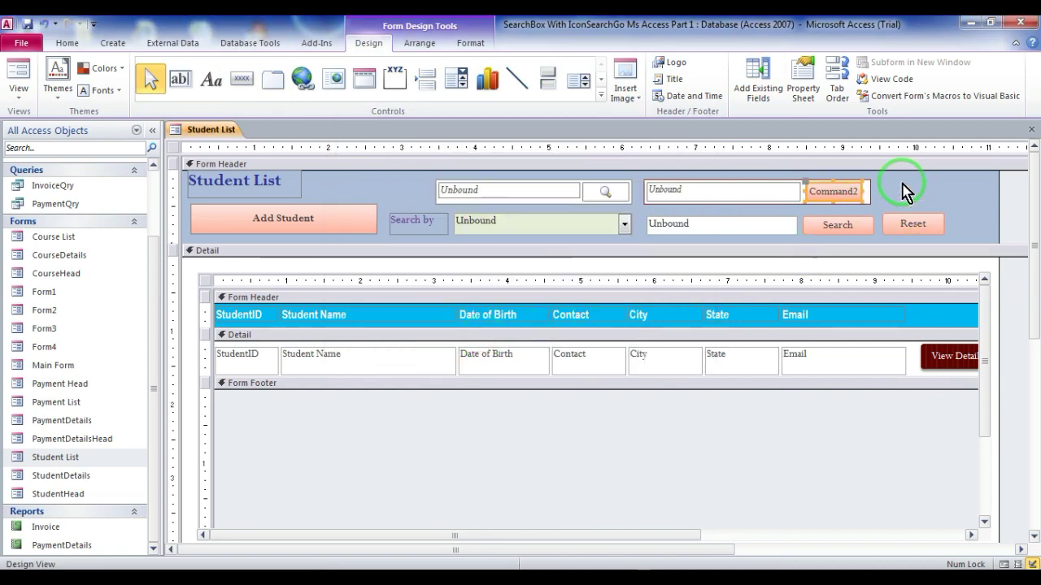
Assign the built-in Magnifying Glass (Search) picture to the new command button.
left_click(802, 82)
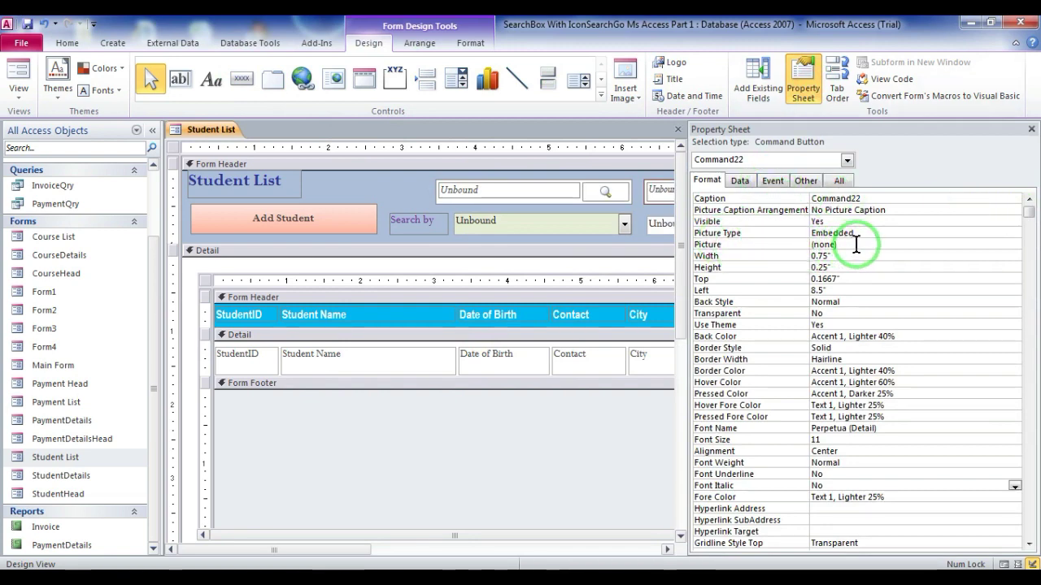
left_click(1010, 246)
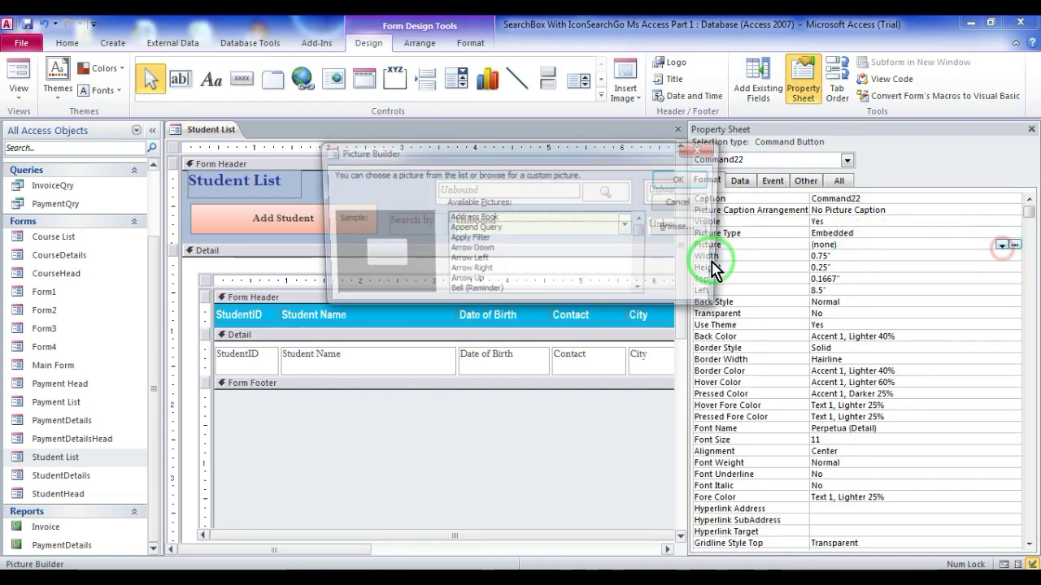
left_click(502, 232)
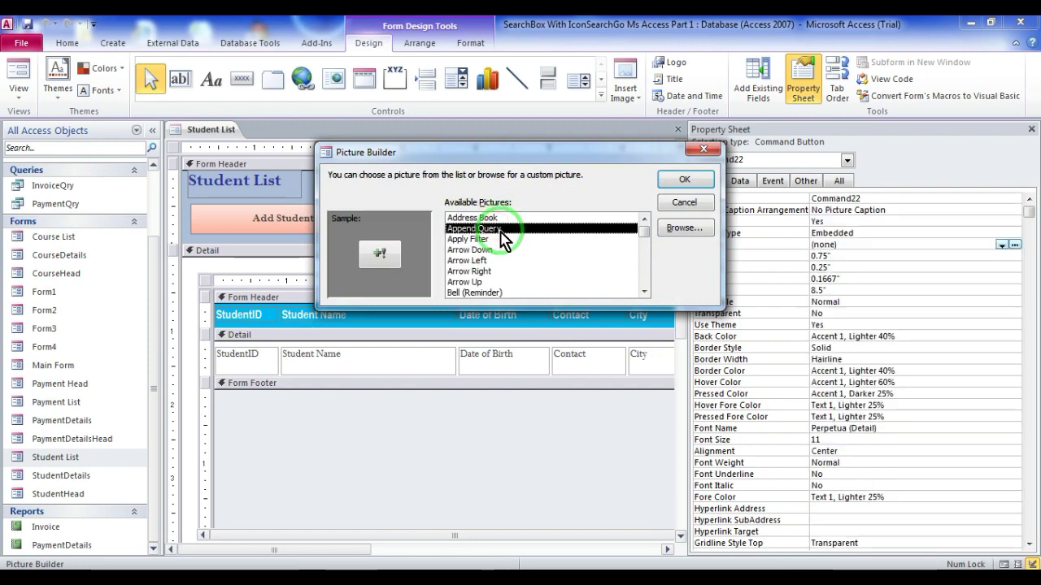
key("Down")
key("Down")
key("Down")
key("Down")
key("Down")
key("Down")
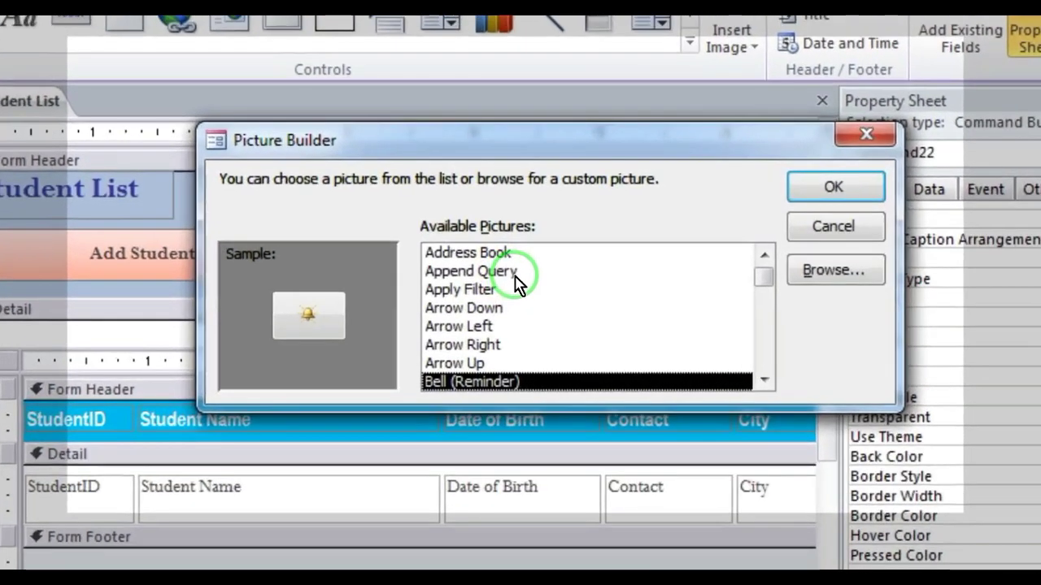
key("Down")
key("Down")
key("Down")
key("Down")
key("Down")
key("Down")
key("Down")
key("Down")
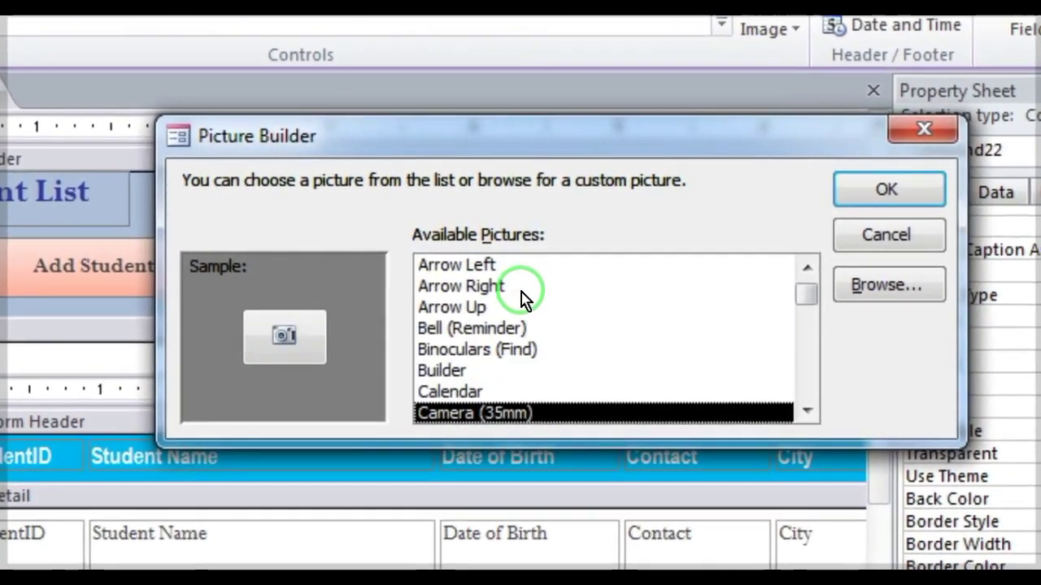
key("Down")
key("Down")
key("Down")
key("Down")
key("Down")
key("Down")
key("Down")
key("Down")
key("Down")
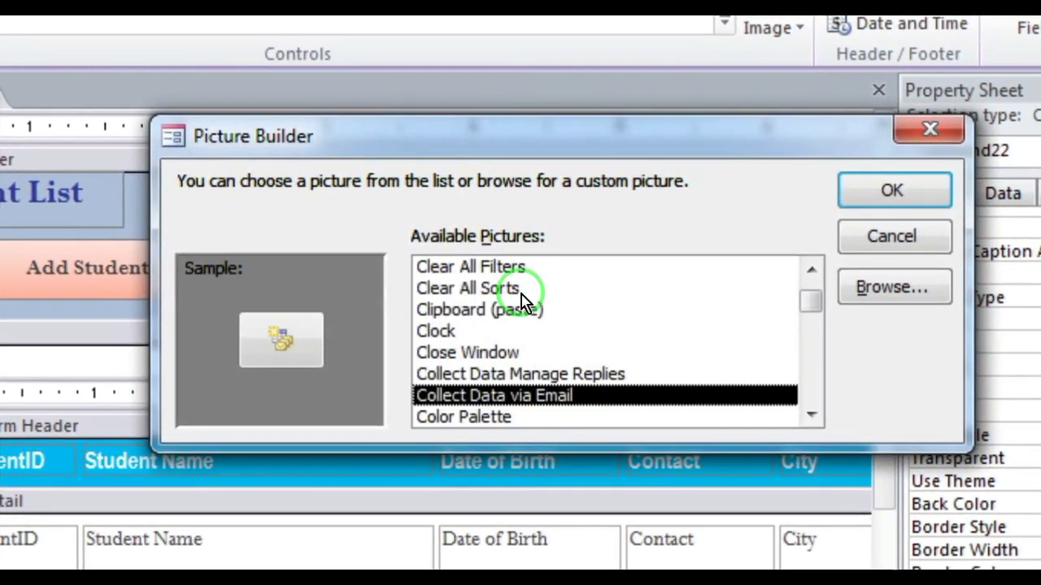
key("Down")
key("Down")
key("Down")
key("Down")
key("Down")
key("Down")
key("Down")
key("Down")
key("Down")
key("Down")
key("Down")
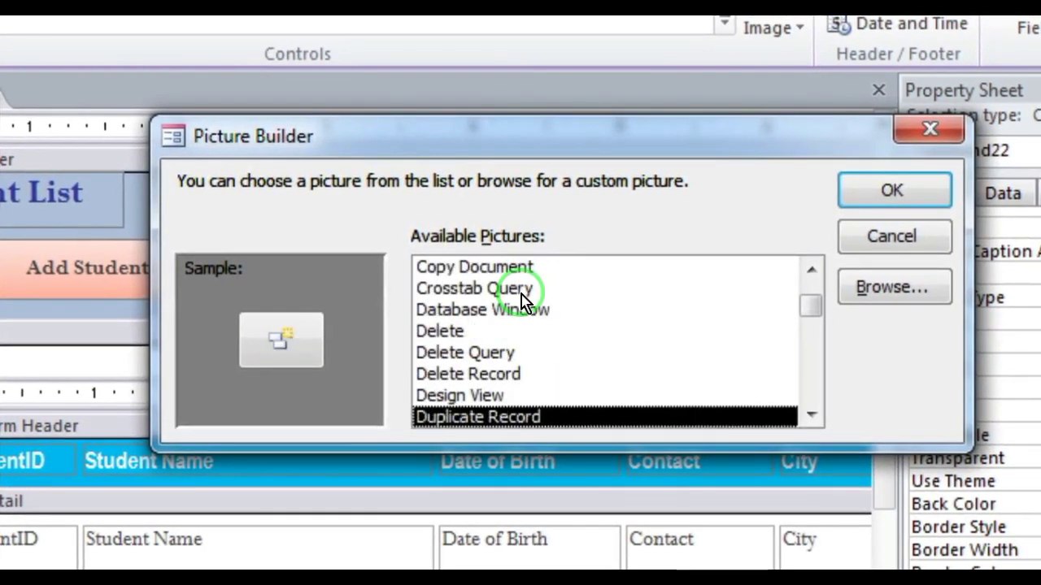
key("Down")
key("Down")
key("Down")
key("Down")
key("Down")
key("Down")
key("Down")
key("Down")
key("Down")
key("Down")
key("Down")
key("Down")
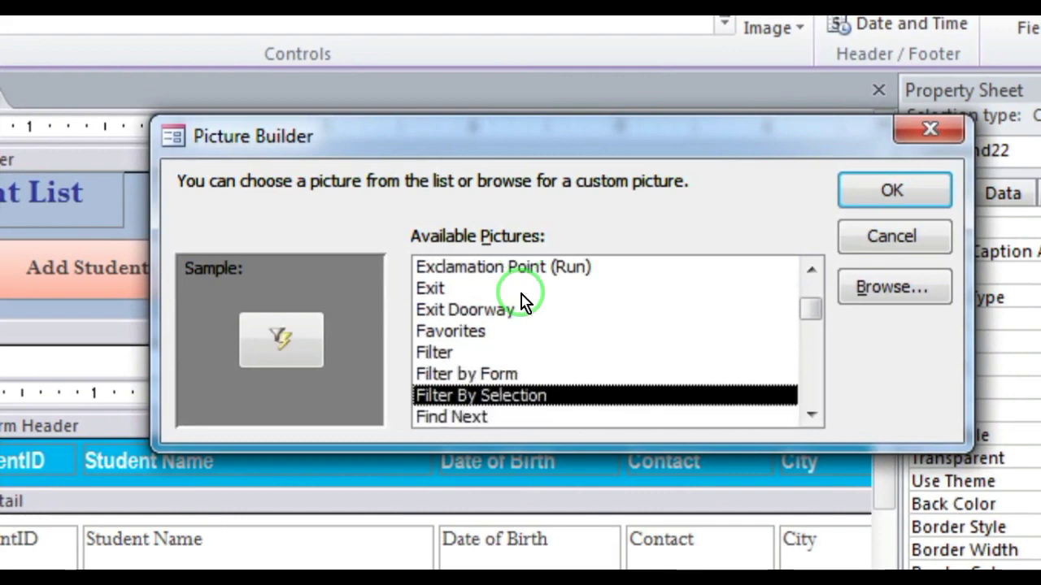
key("Down")
key("Down")
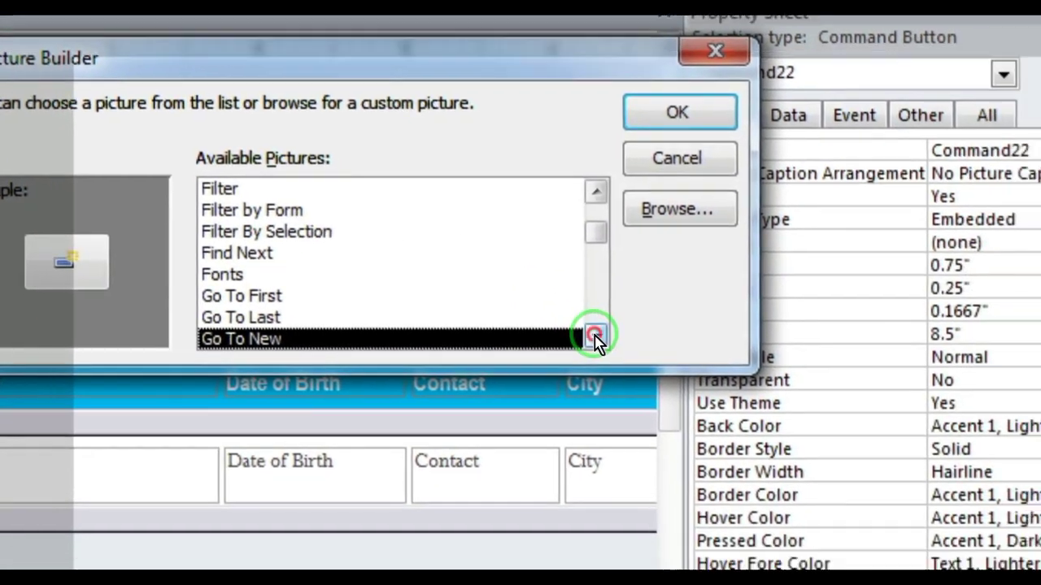
left_click(810, 415)
left_click(553, 315)
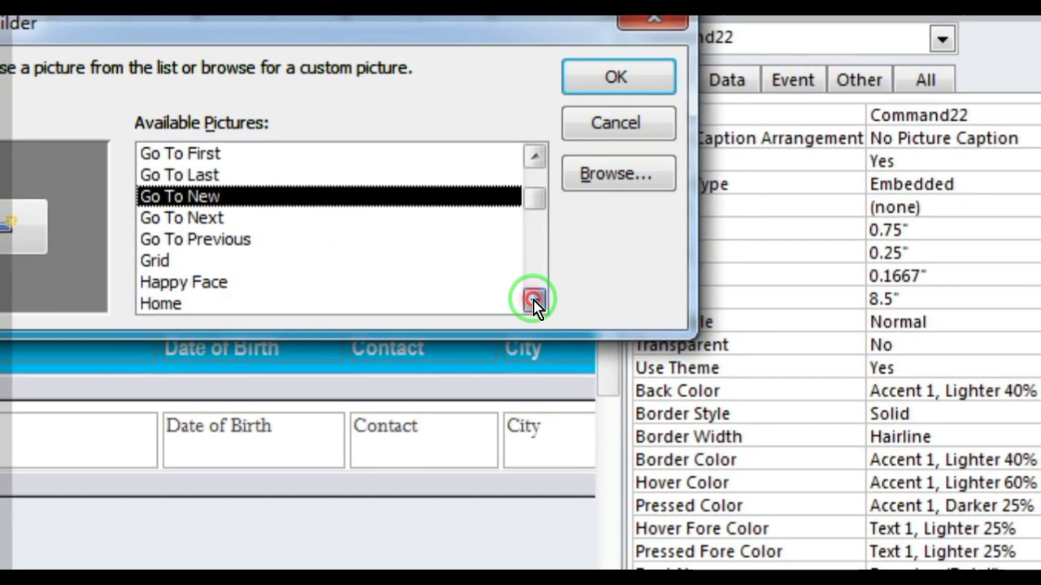
left_click(553, 316)
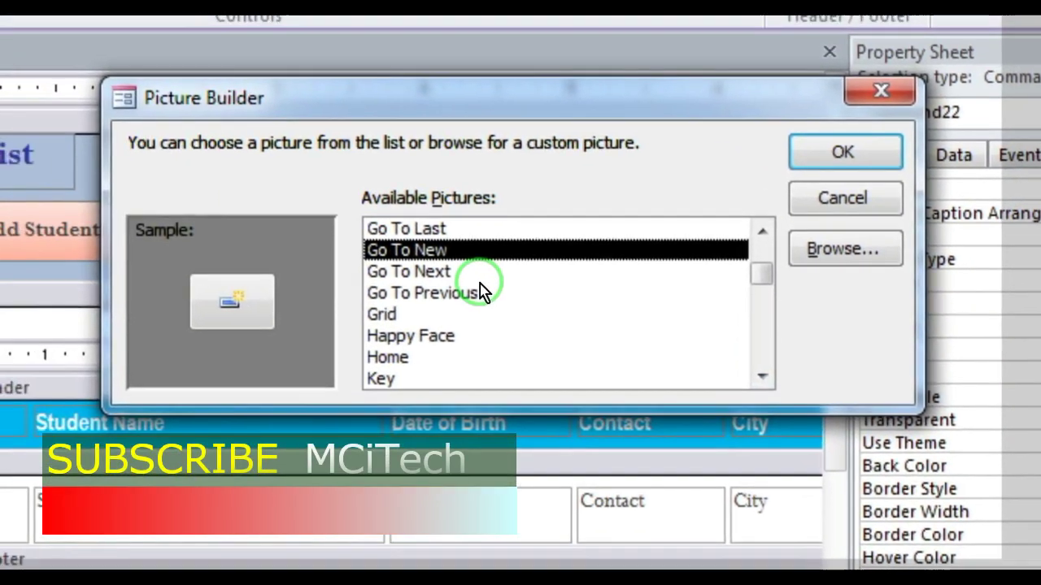
key("Down")
key("Down")
key("Down")
key("Down")
key("Down")
key("Down")
key("Down")
key("Down")
key("Down")
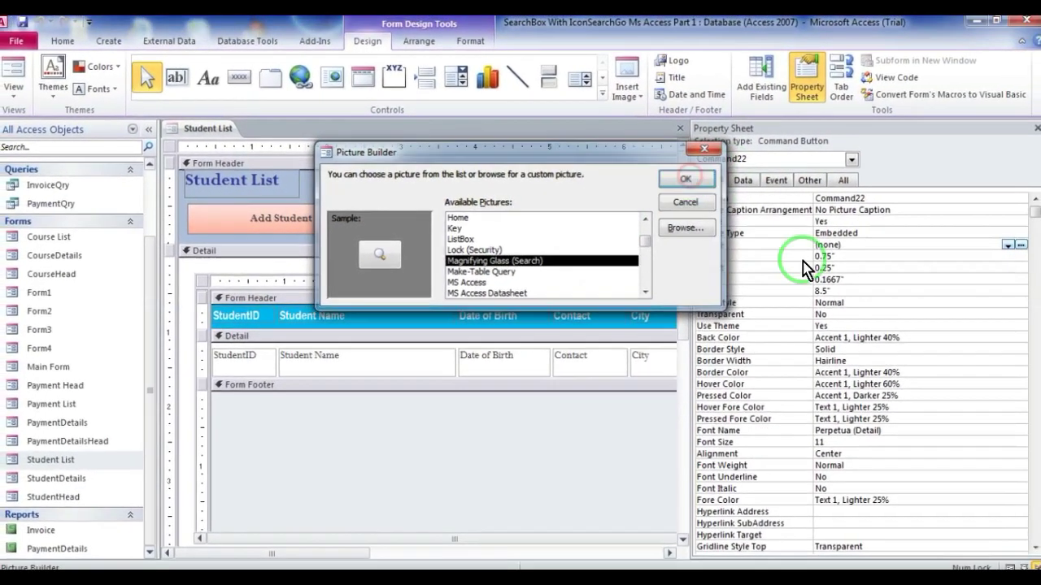
left_click(690, 181)
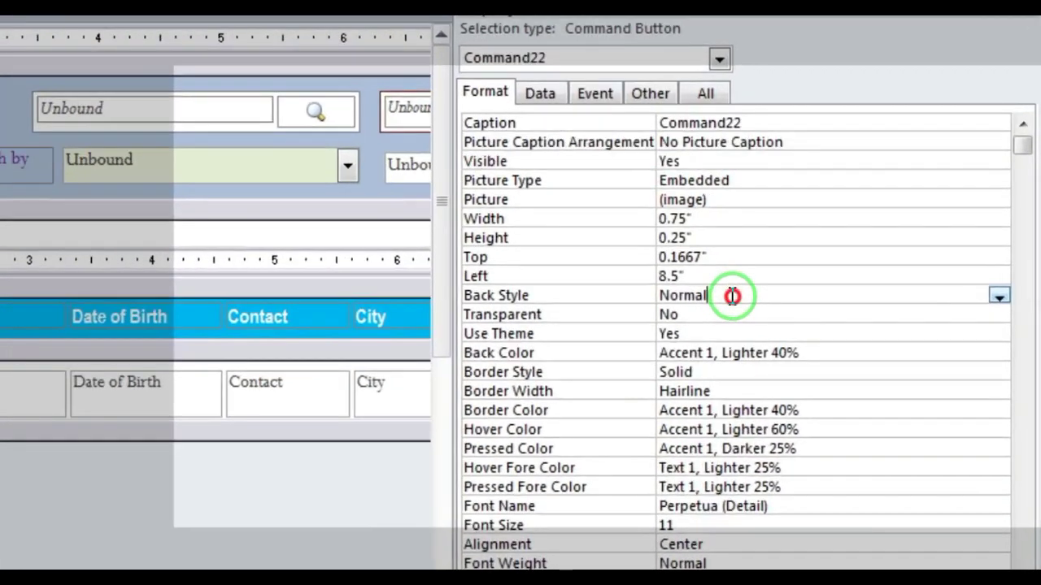
Set the Back Style of the magnifier command button to Transparent.
double_click(855, 301)
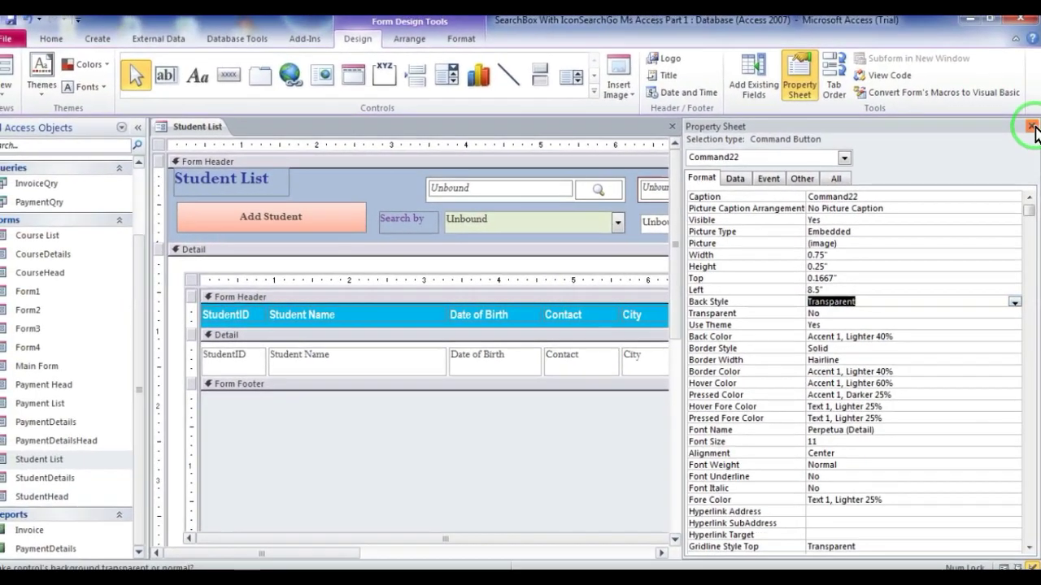
left_click(1030, 87)
left_click(897, 190)
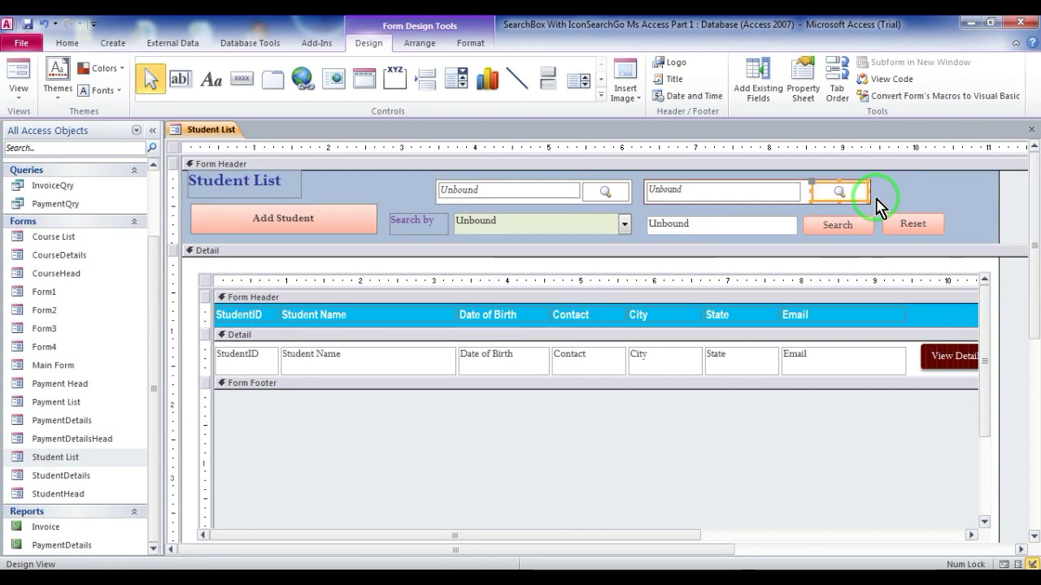
Check the existing magnifier button's properties, and rename the new magnifier command button inside the red search frame as SEARCH1.
double_click(606, 191)
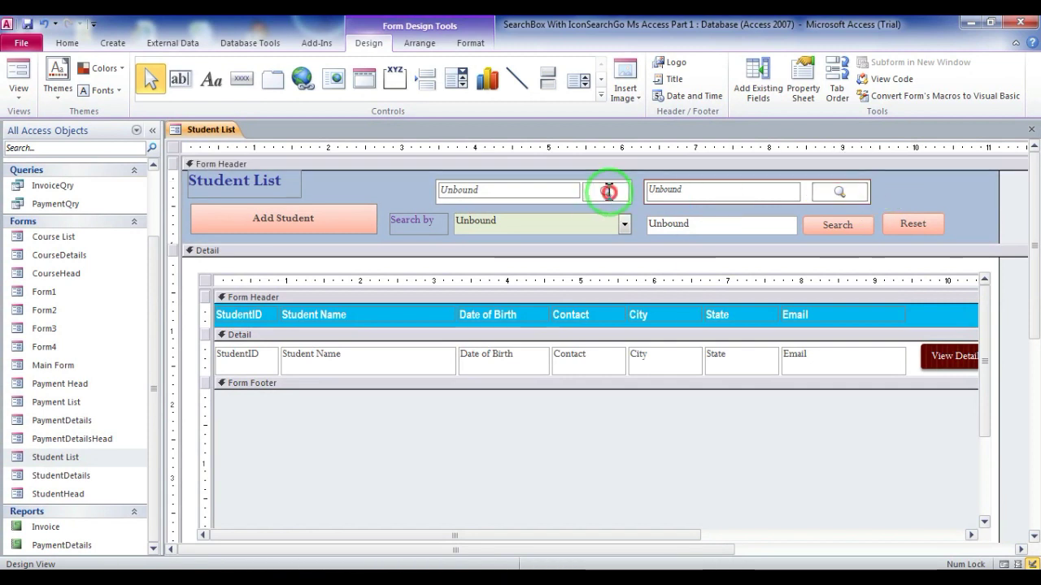
left_click(804, 180)
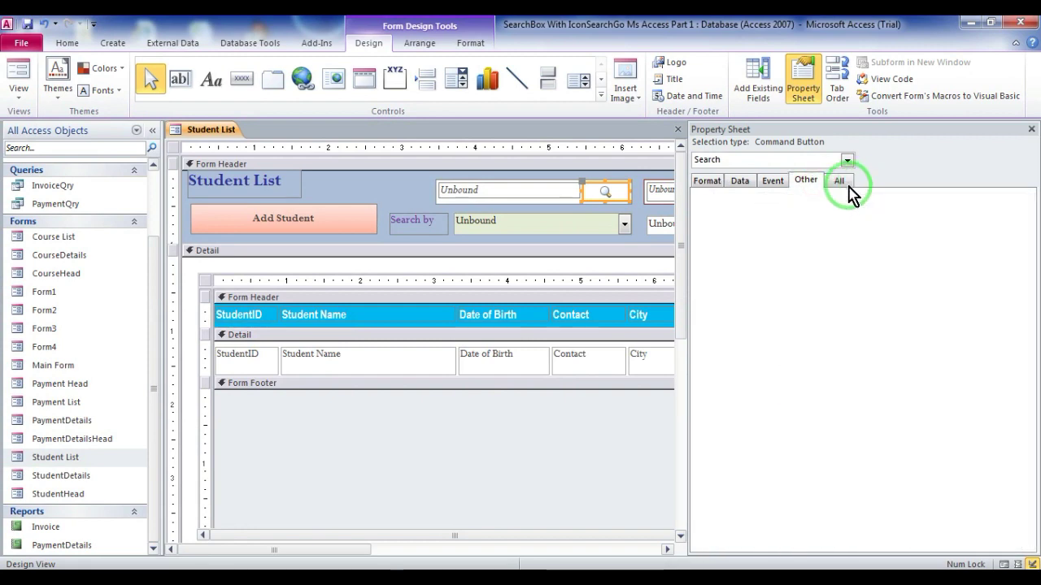
left_click(1031, 130)
double_click(842, 218)
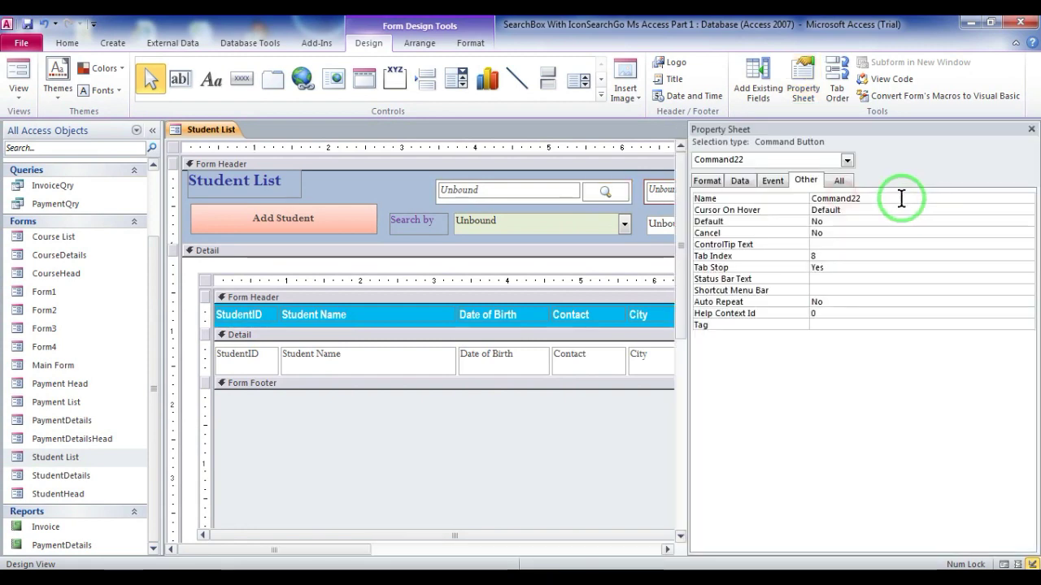
double_click(841, 198)
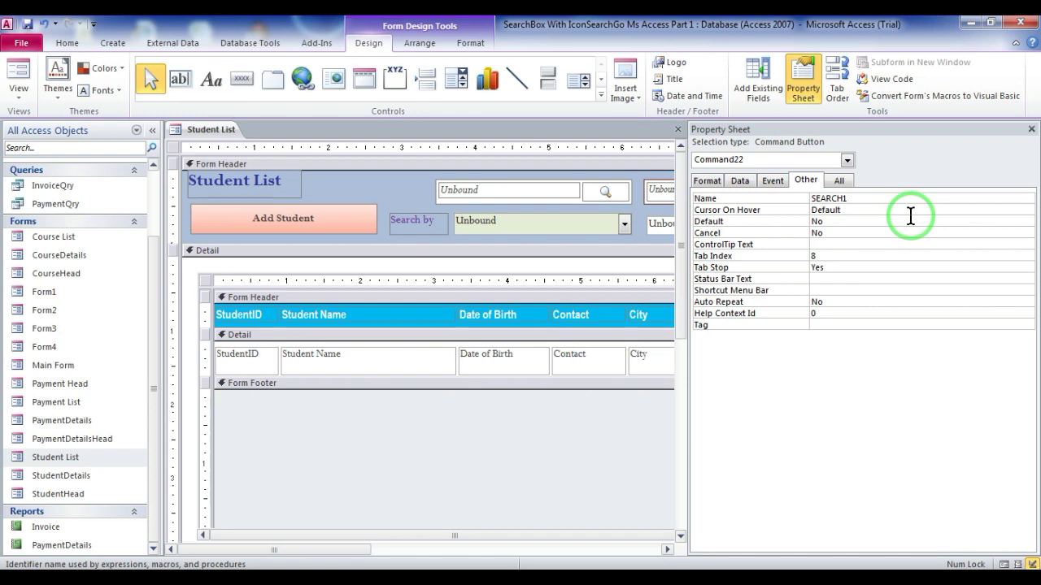
left_click(1032, 131)
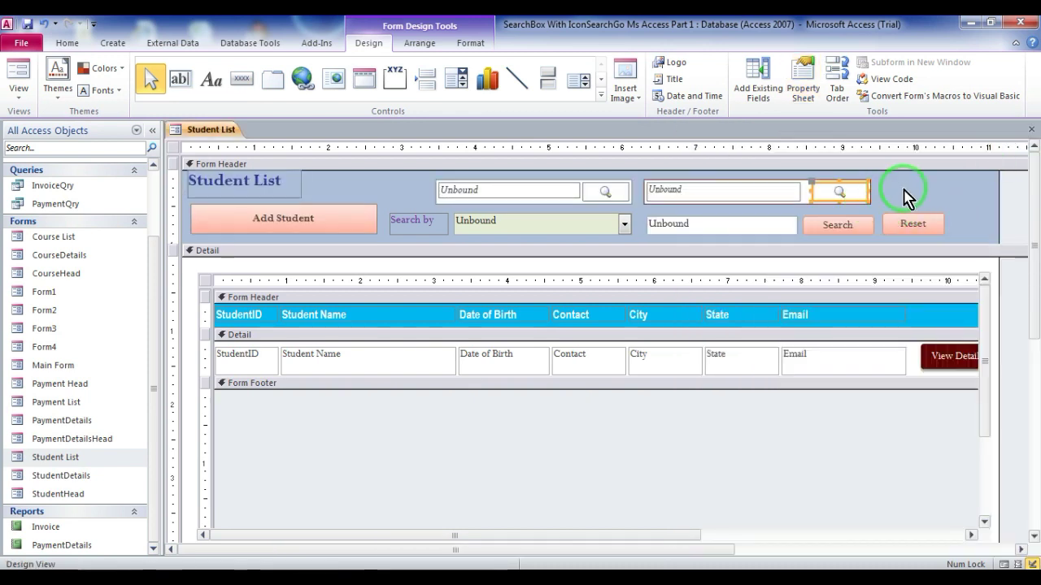
Copy the two StudentHead filter lines from the Command18_Click procedure of the pink Search button.
double_click(837, 223)
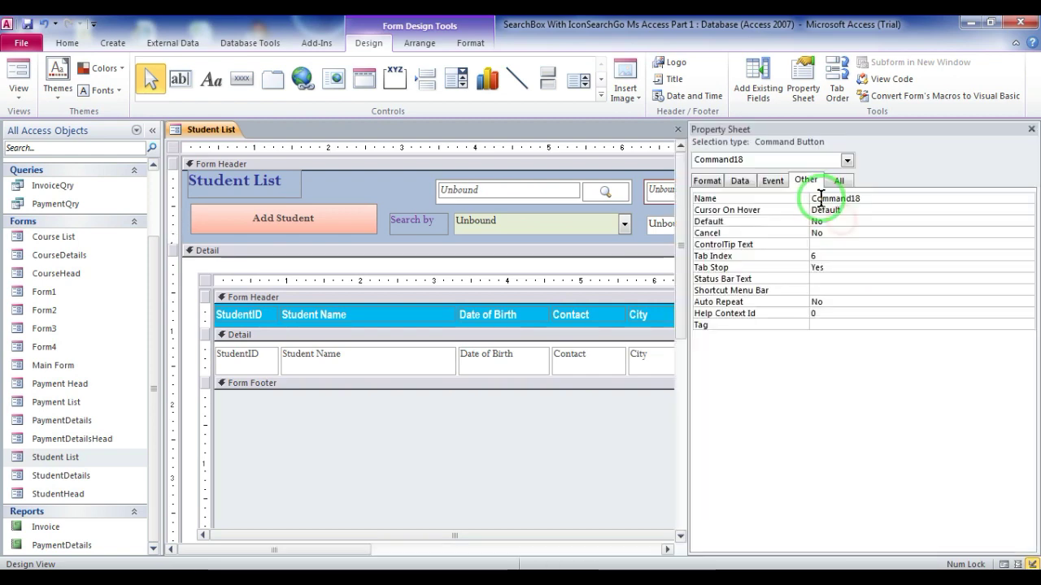
left_click(779, 181)
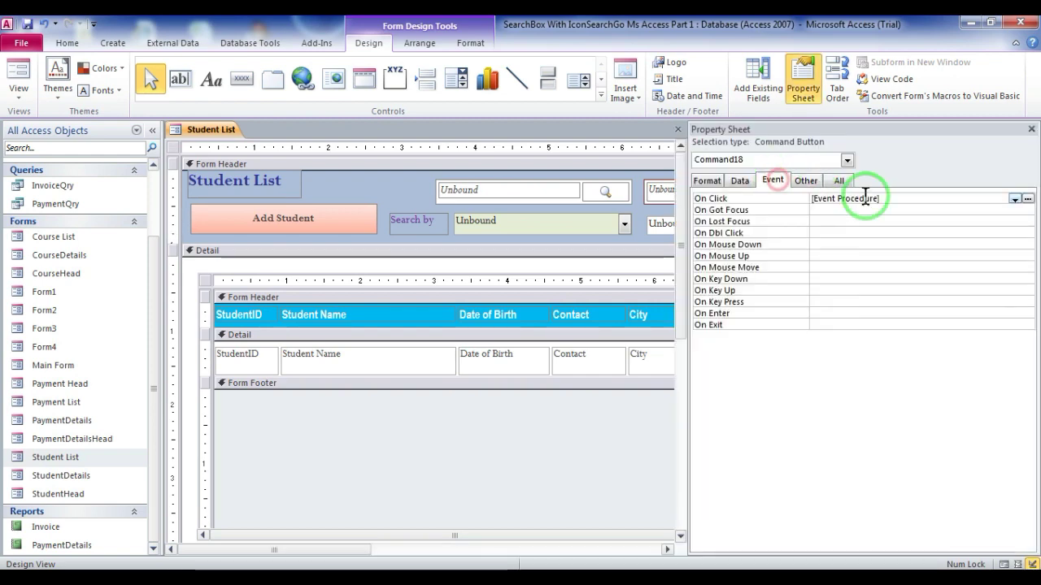
left_click(1027, 198)
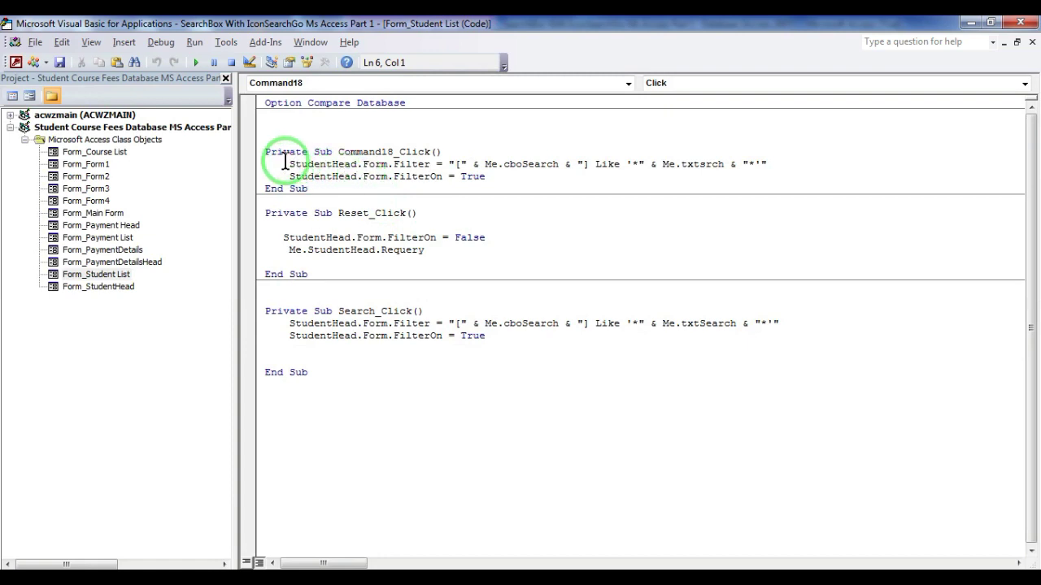
left_click_drag(284, 163, 522, 180)
key("ctrl+c")
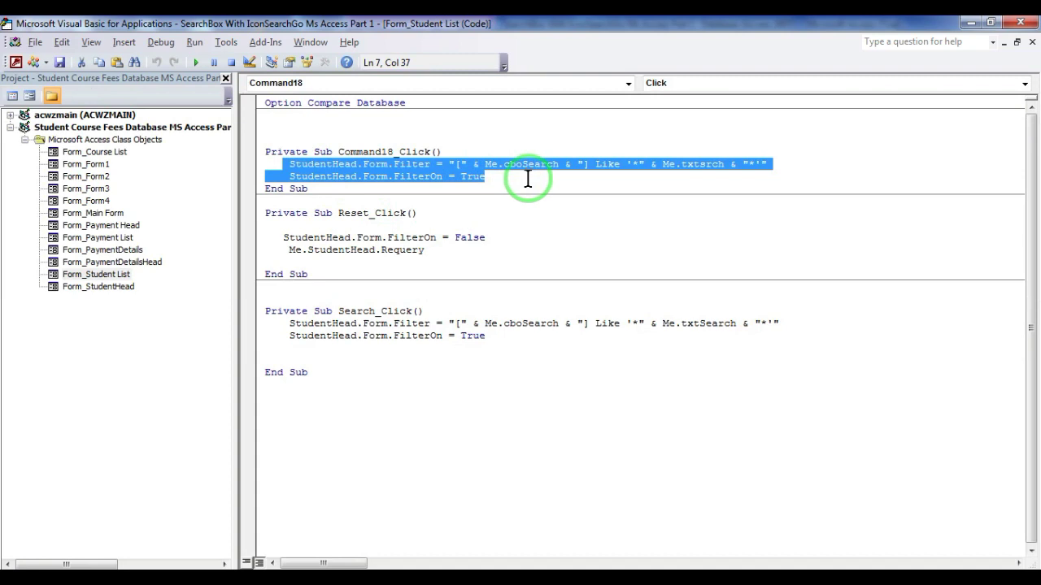
left_click(1033, 43)
left_click(1020, 23)
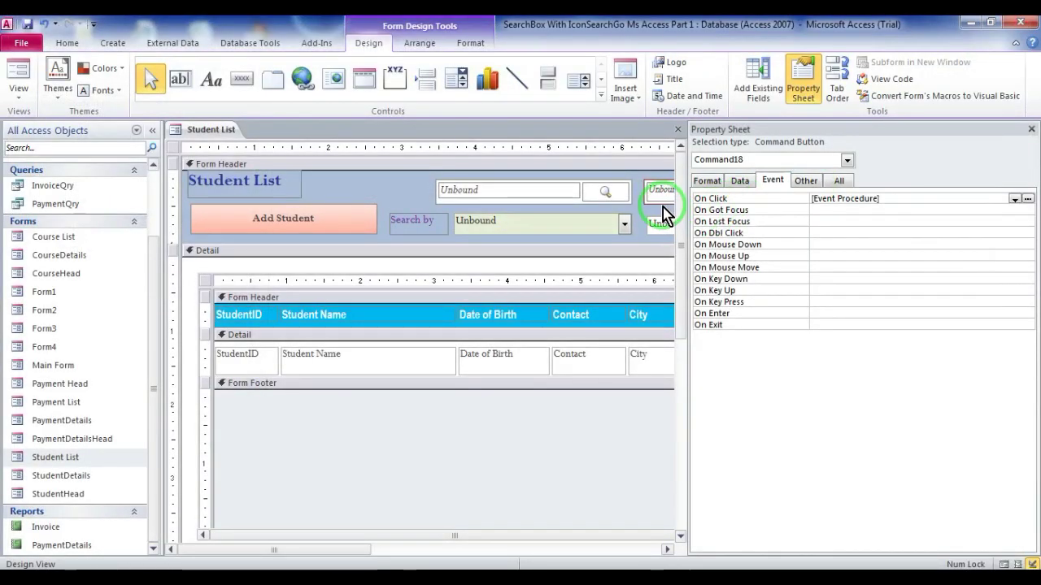
Create an On Click event procedure for the SEARCH1 magnifier button and paste the copied filter code into it.
left_click(415, 550)
left_click(598, 216)
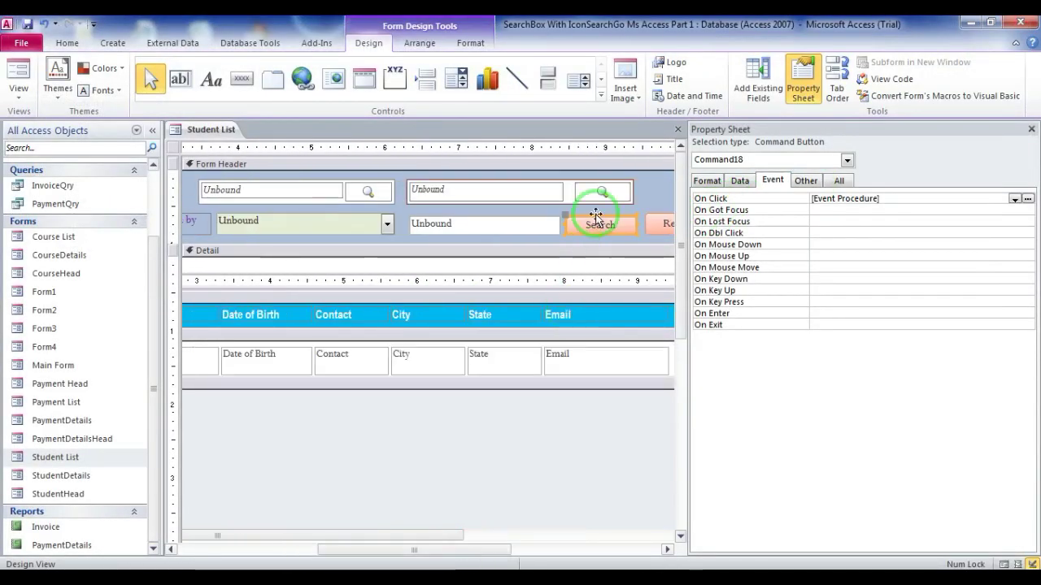
left_click(602, 191)
left_click(828, 199)
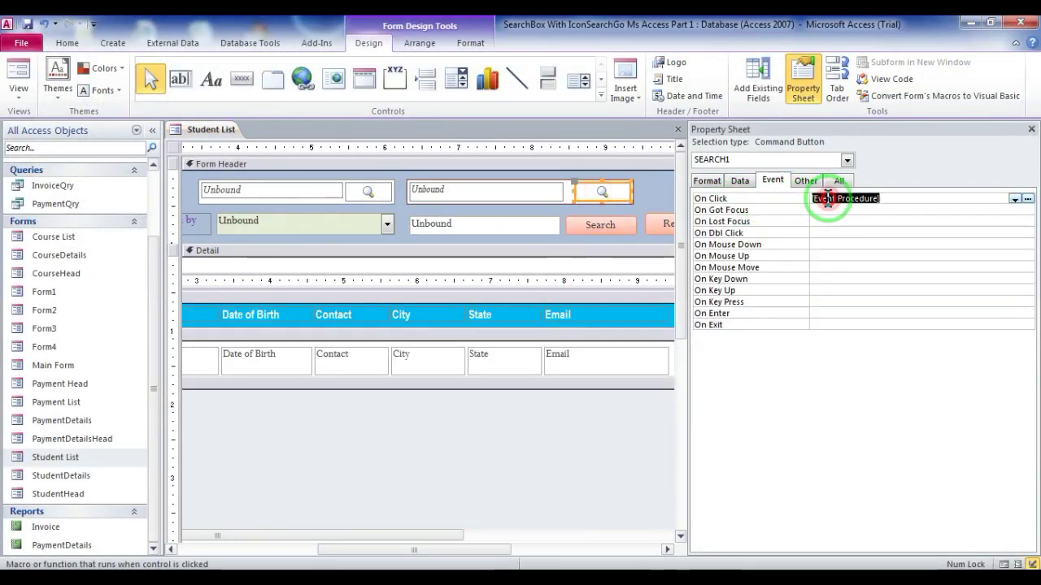
left_click(1028, 200)
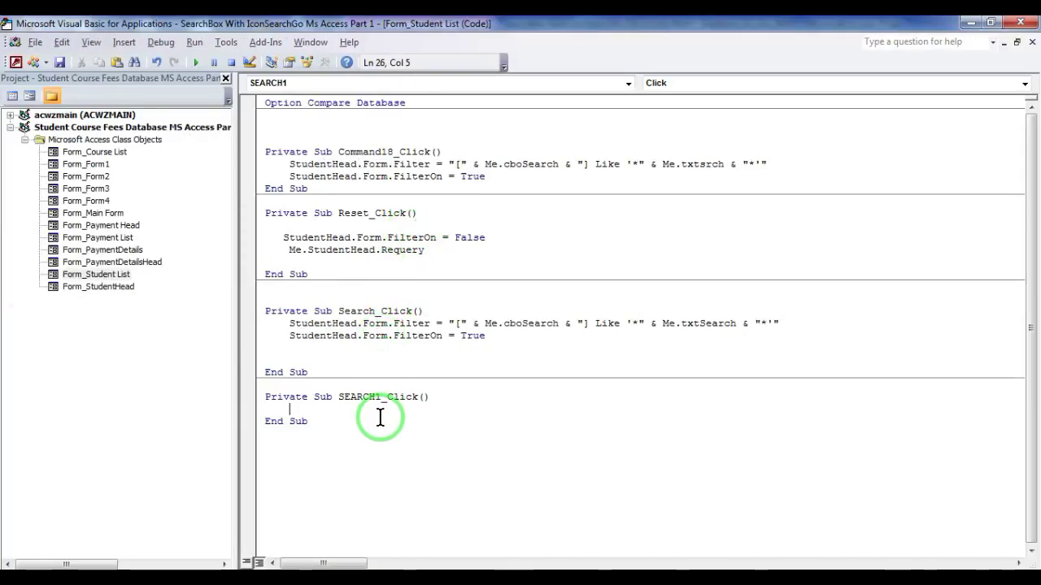
key("ctrl+v")
left_click(520, 445)
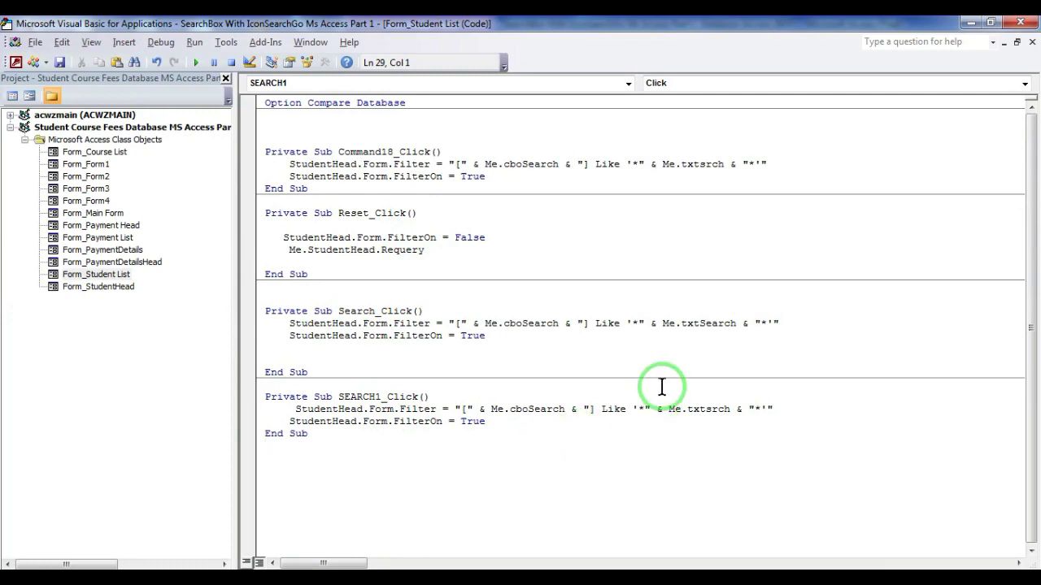
left_click(1028, 39)
left_click(1023, 26)
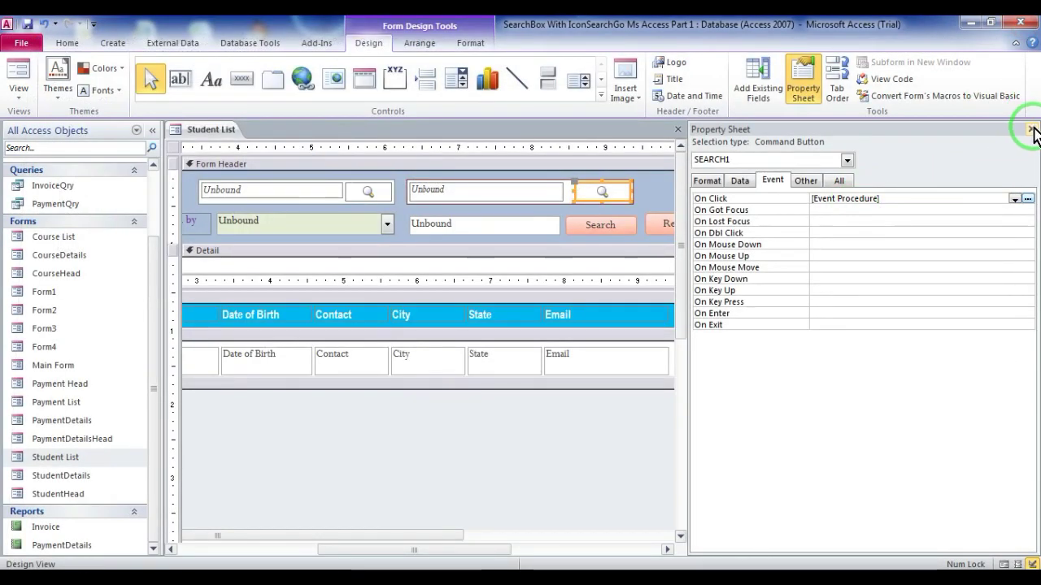
left_click(1029, 131)
Copy the Name value of the text box inside the new search frame.
left_click(528, 192)
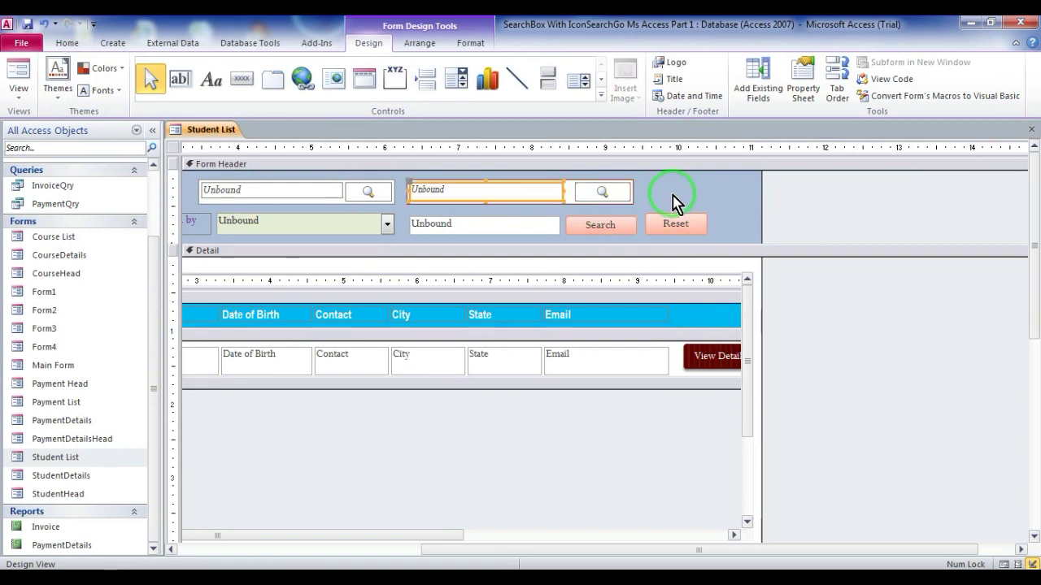
left_click(805, 77)
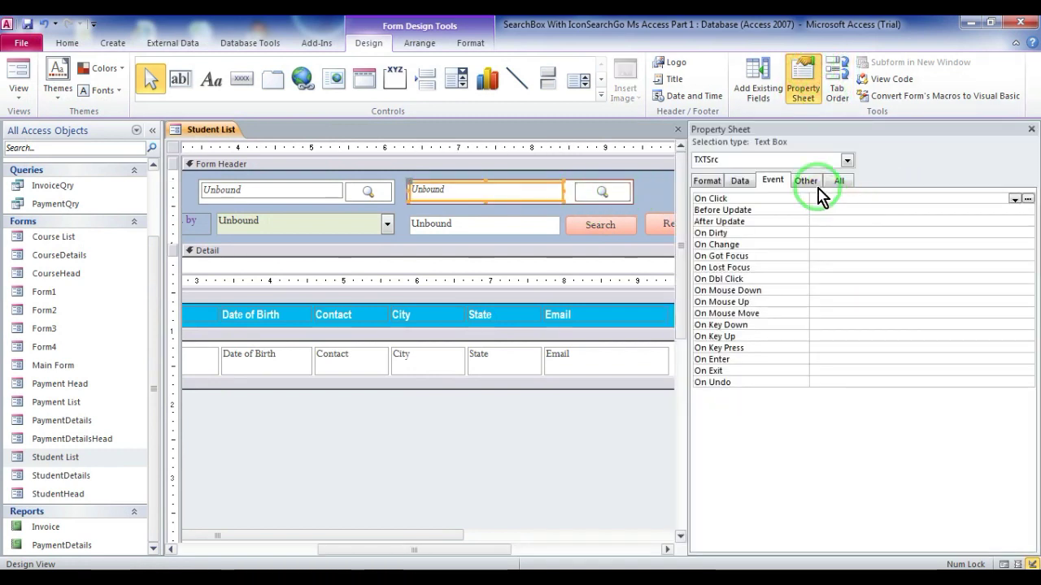
left_click(806, 180)
left_click(792, 200)
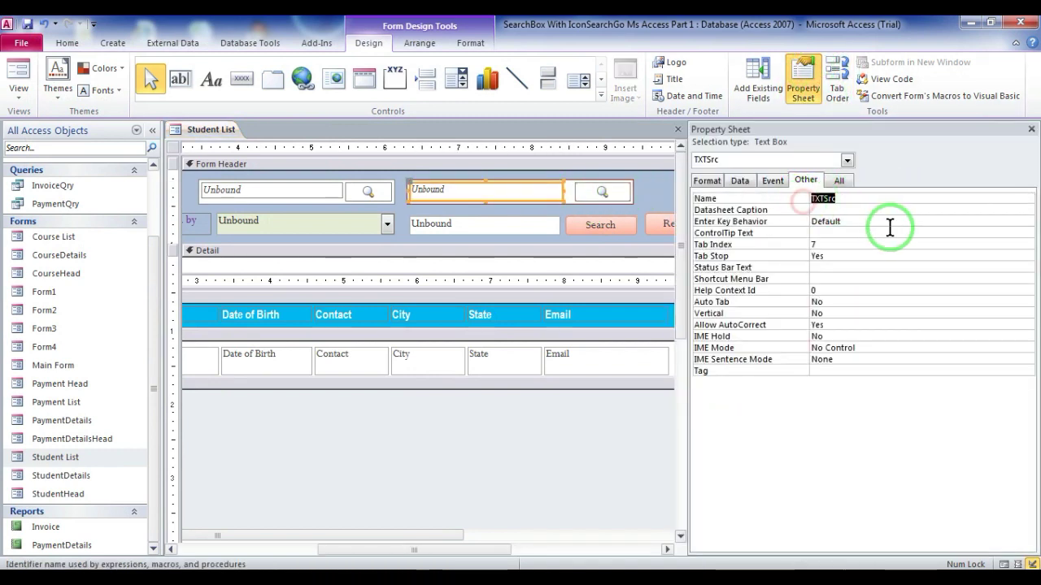
In the SEARCH1_Click procedure, replace the txtsrch reference in the filter line with TXTSrc.
left_click(602, 192)
left_click(772, 180)
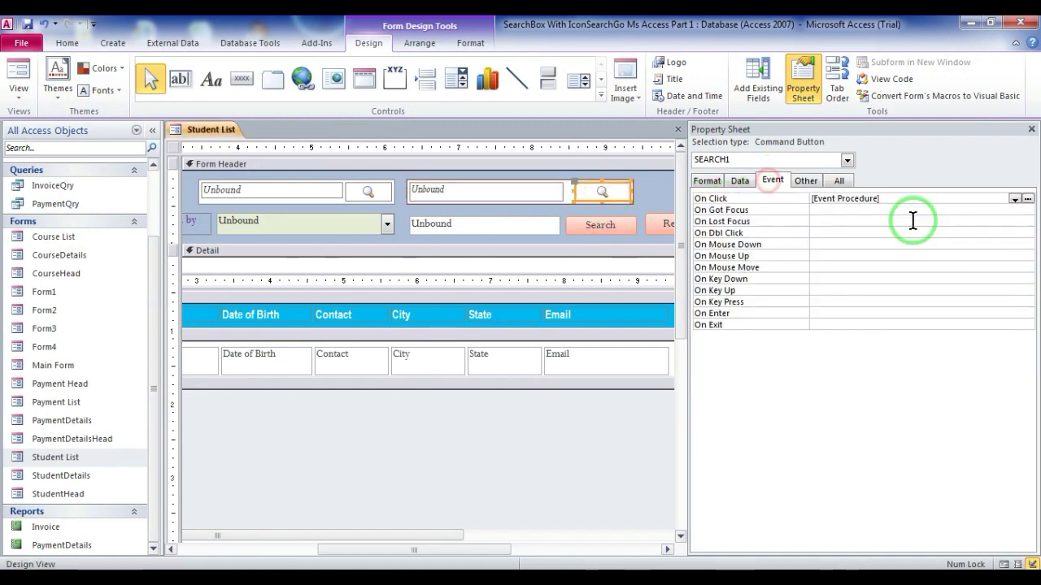
left_click(1025, 199)
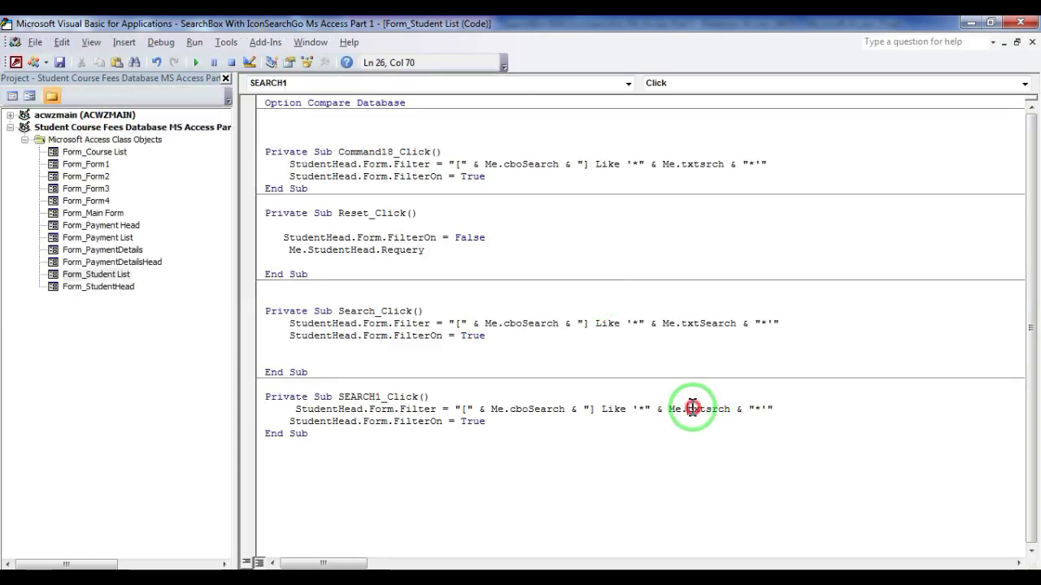
left_click_drag(691, 409, 730, 409)
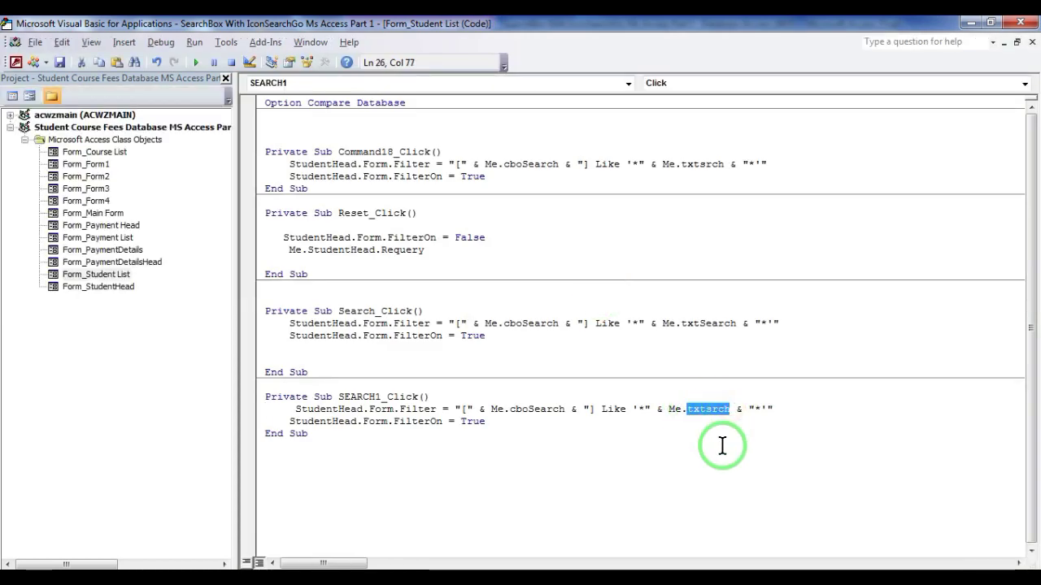
type("TXTSrc")
left_click(674, 445)
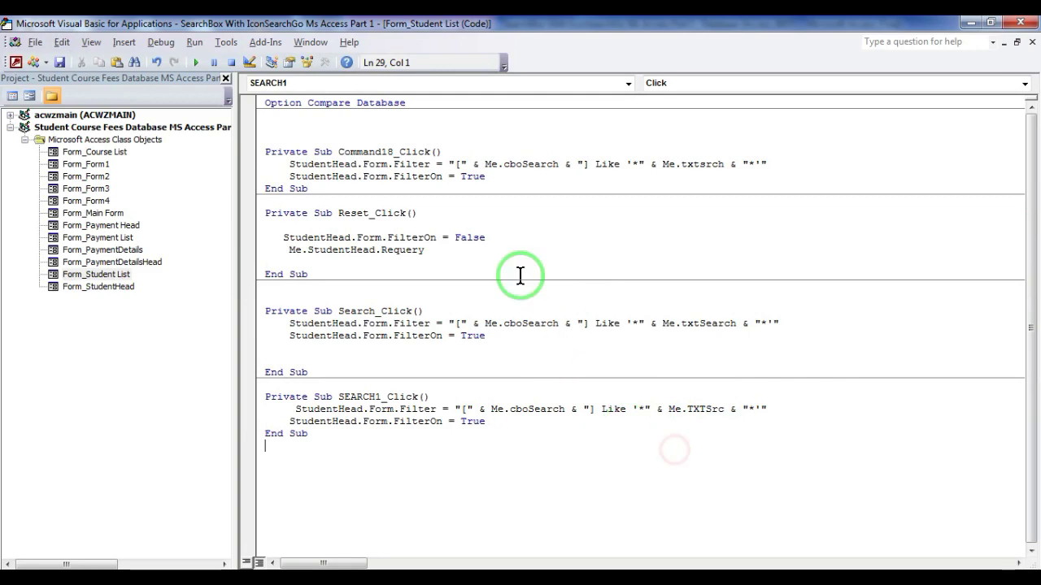
left_click(1031, 43)
left_click(1023, 24)
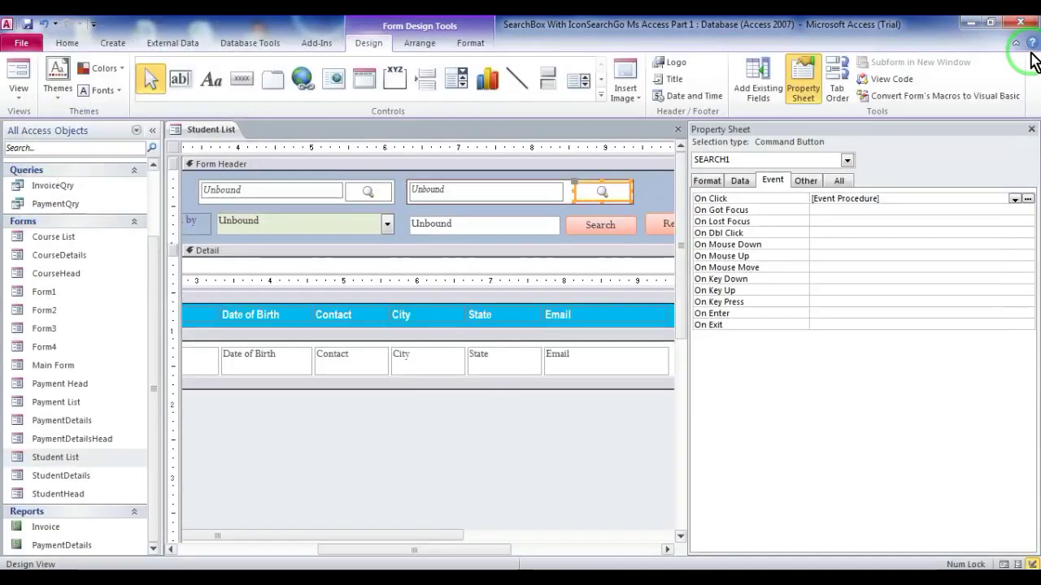
left_click(1033, 130)
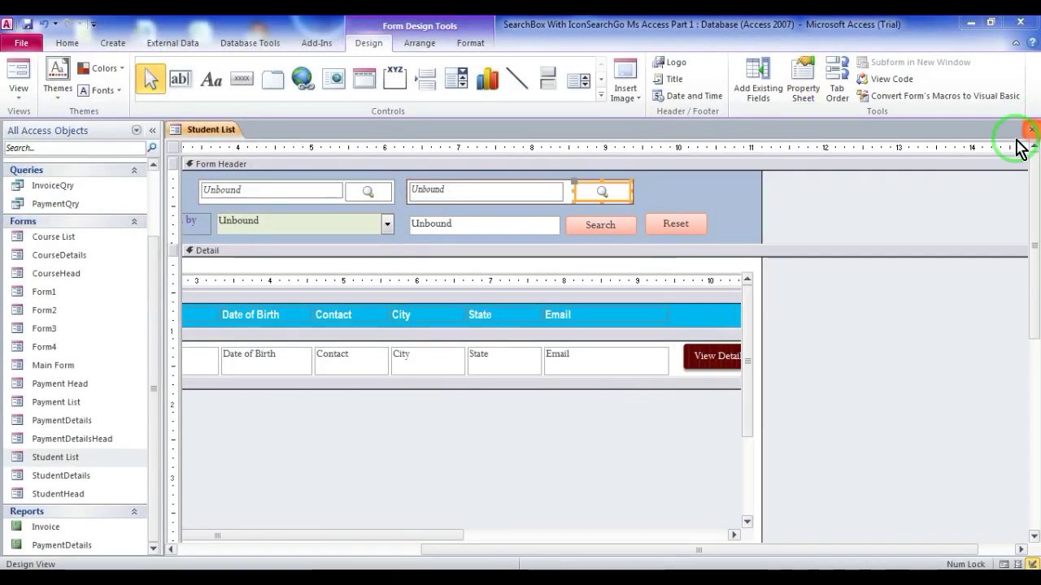
Save and close the Student List form, and reopen it in Form View.
left_click(1031, 129)
left_click(475, 339)
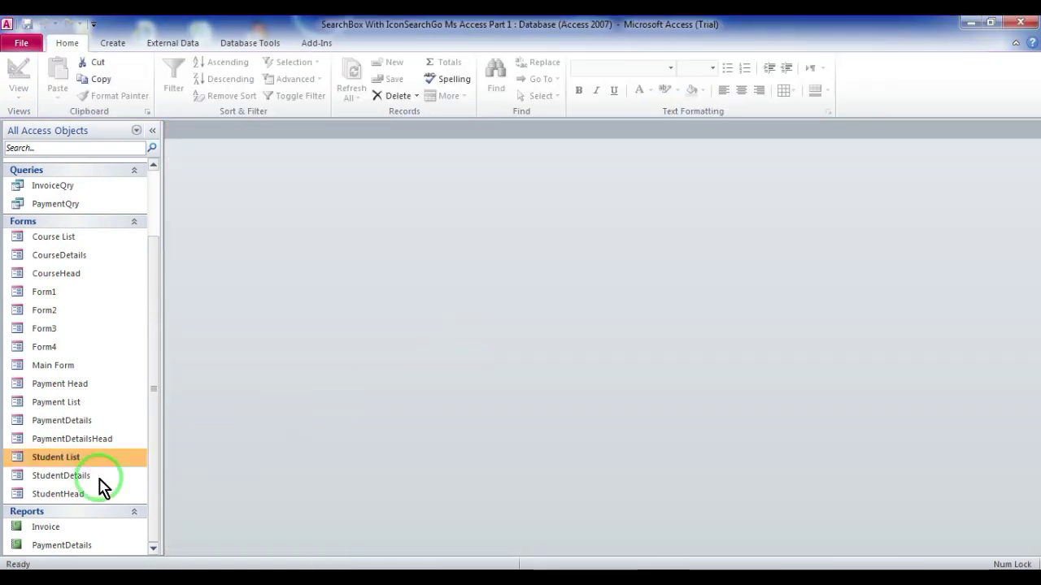
double_click(87, 459)
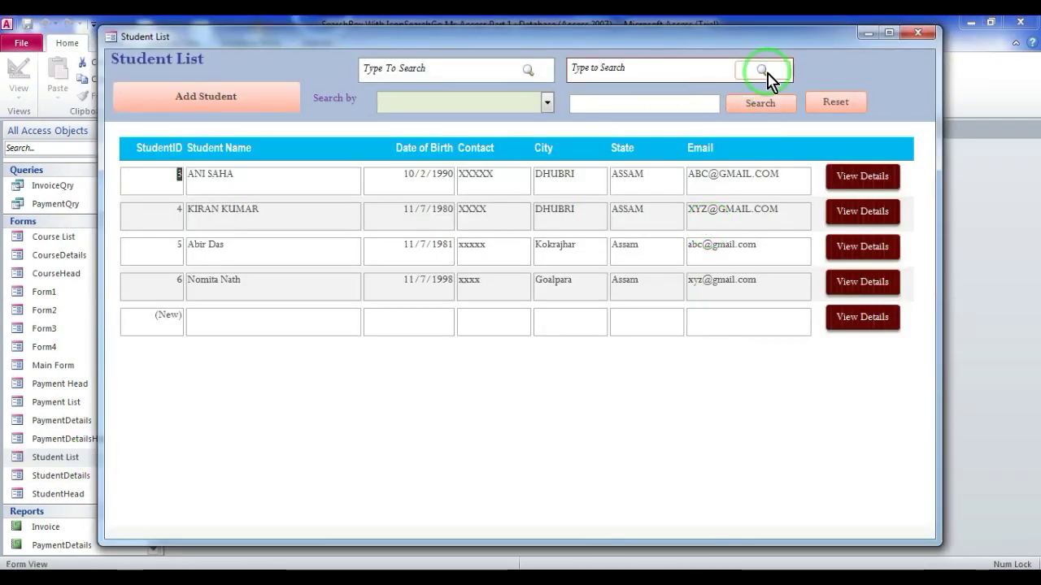
Test the new magnifier button with no criteria, and with Student Name as the search field and a student's first name entered.
left_click(763, 71)
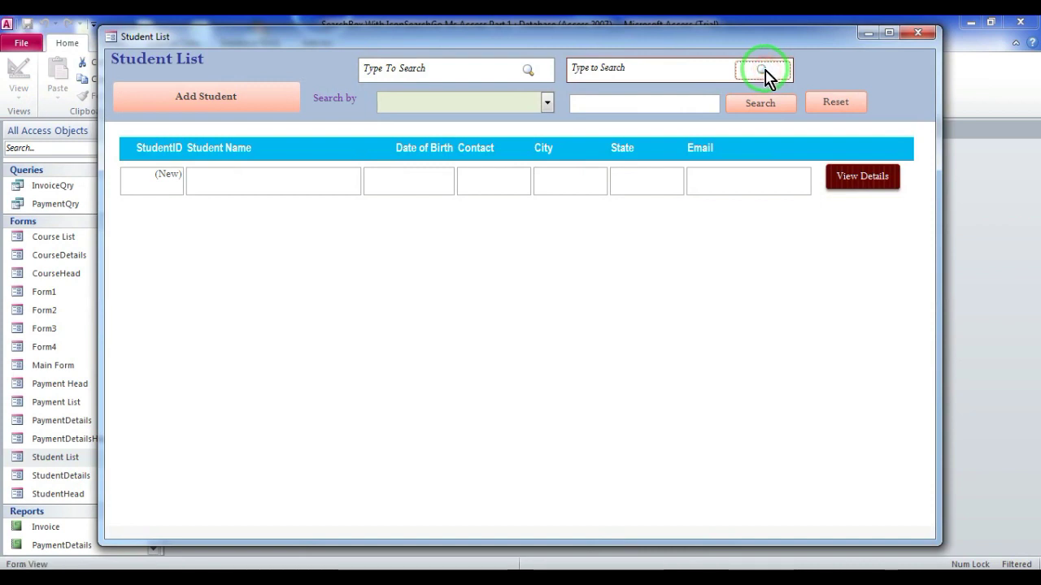
left_click(547, 102)
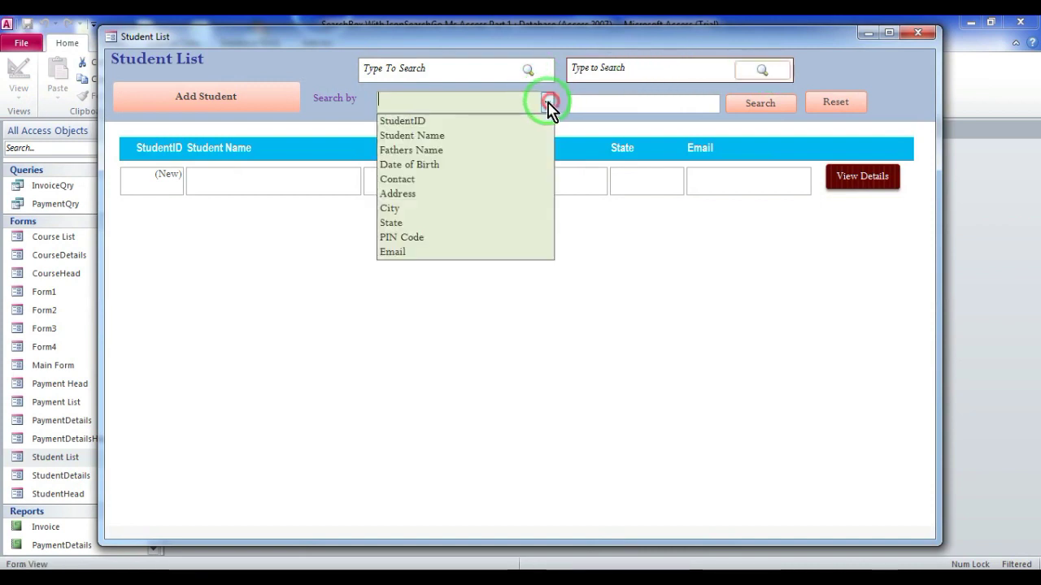
left_click(442, 135)
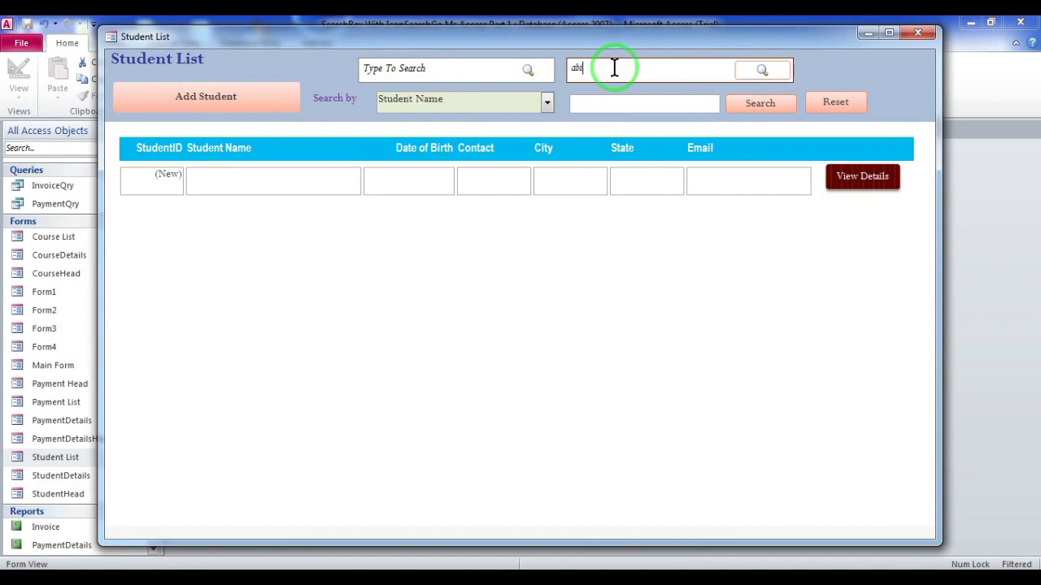
left_click(764, 72)
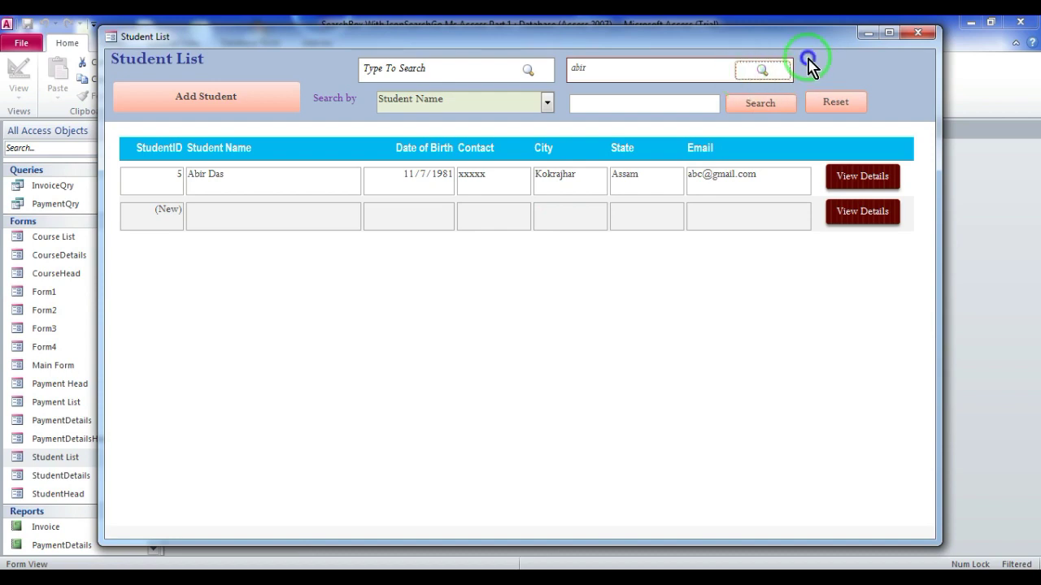
In Design View, set the shape outline of the SEARCH1 magnifier button to Transparent.
right_click(809, 65)
left_click(853, 102)
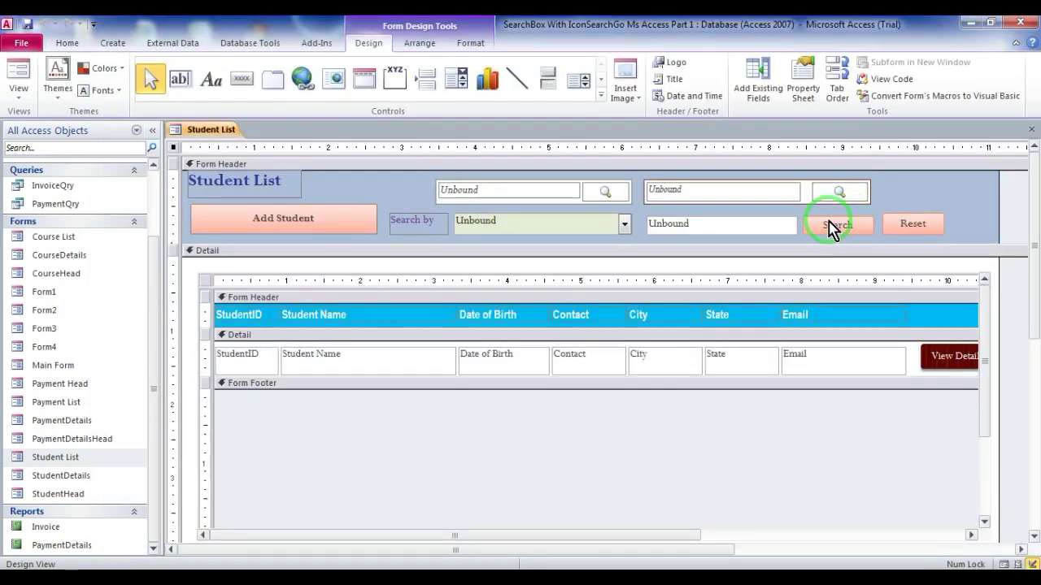
left_click(472, 44)
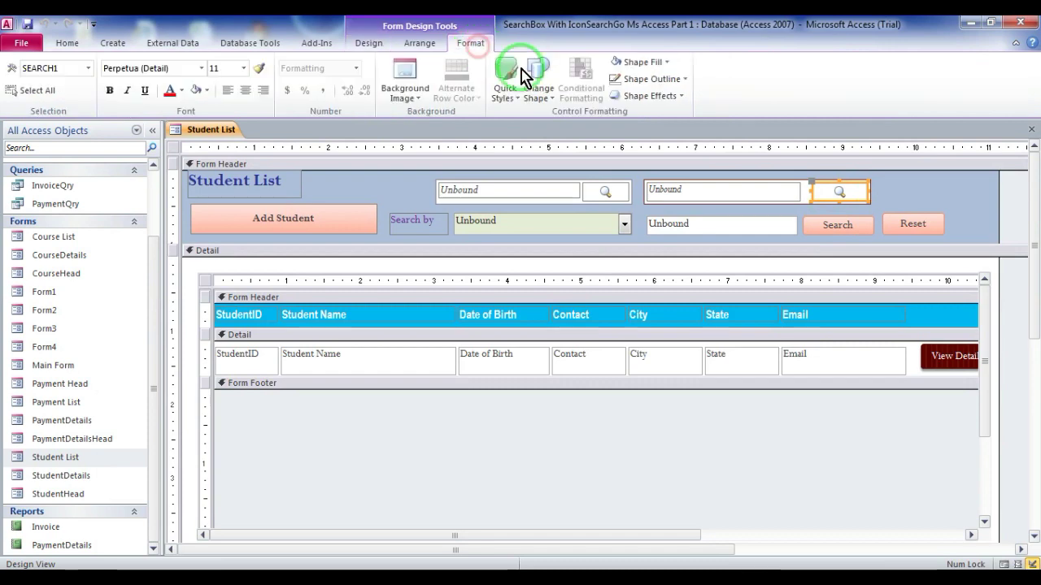
left_click(659, 79)
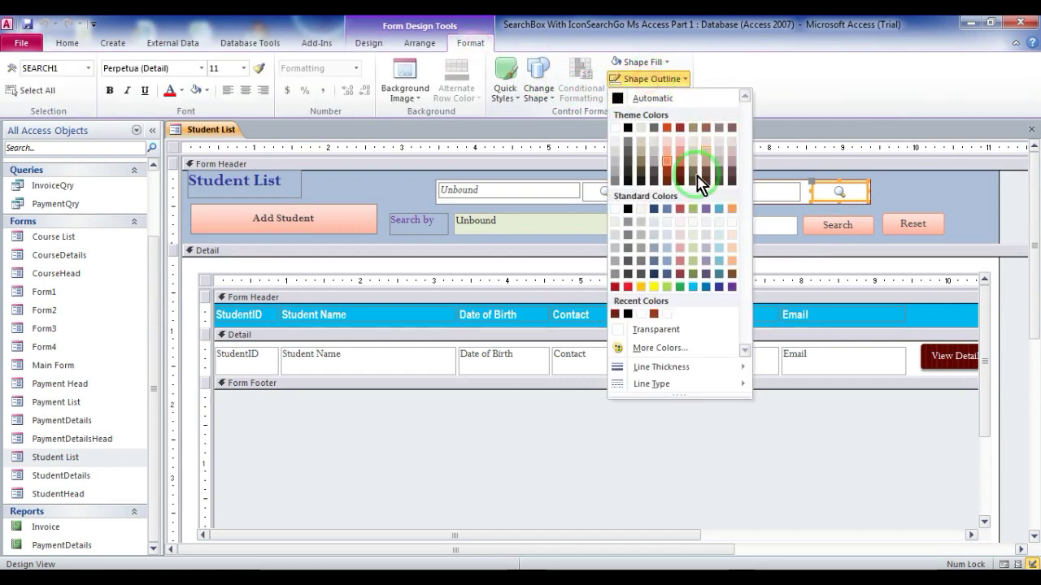
left_click(645, 330)
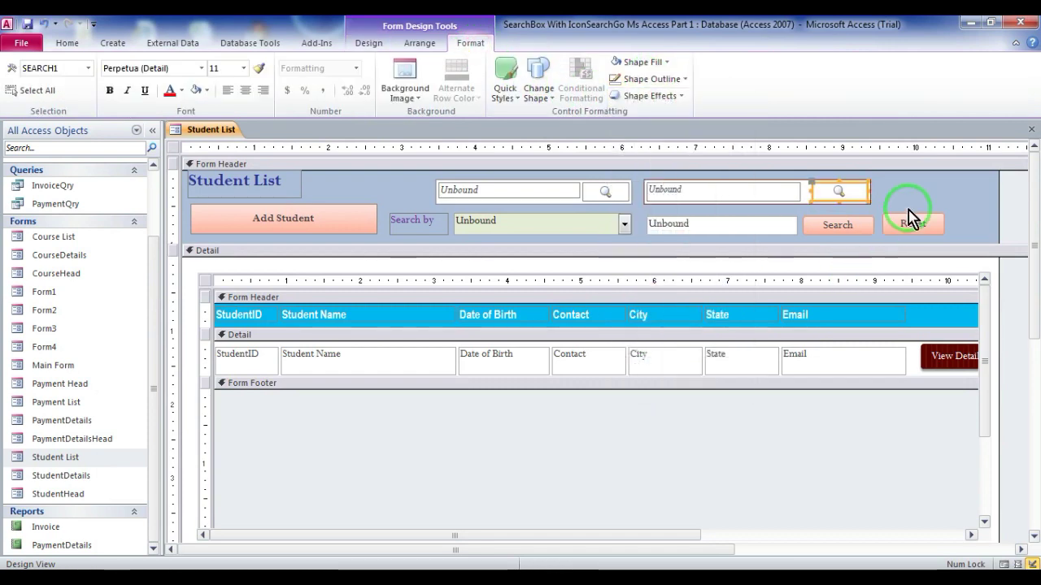
Save the outline change, close the Student List form and open it again in Form View.
left_click(1031, 130)
left_click(455, 298)
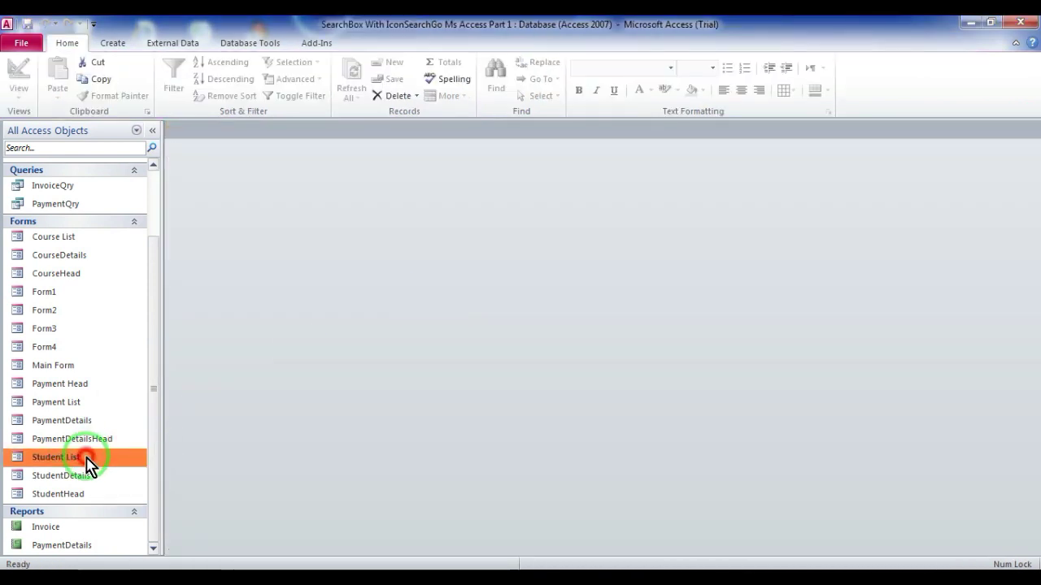
double_click(87, 463)
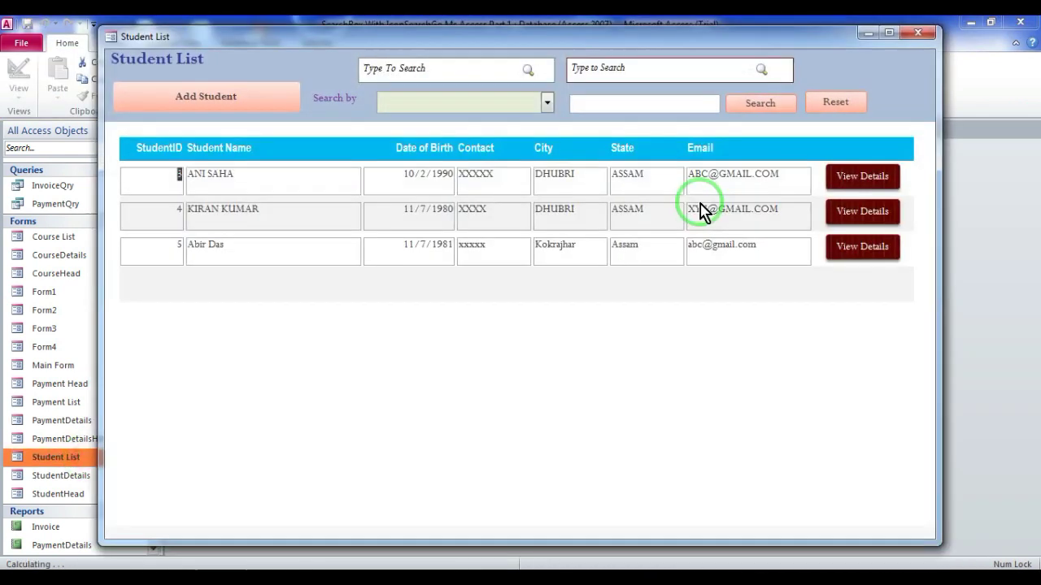
Enter a student's first name in the new search box and run the search with its magnifier button.
left_click(614, 68)
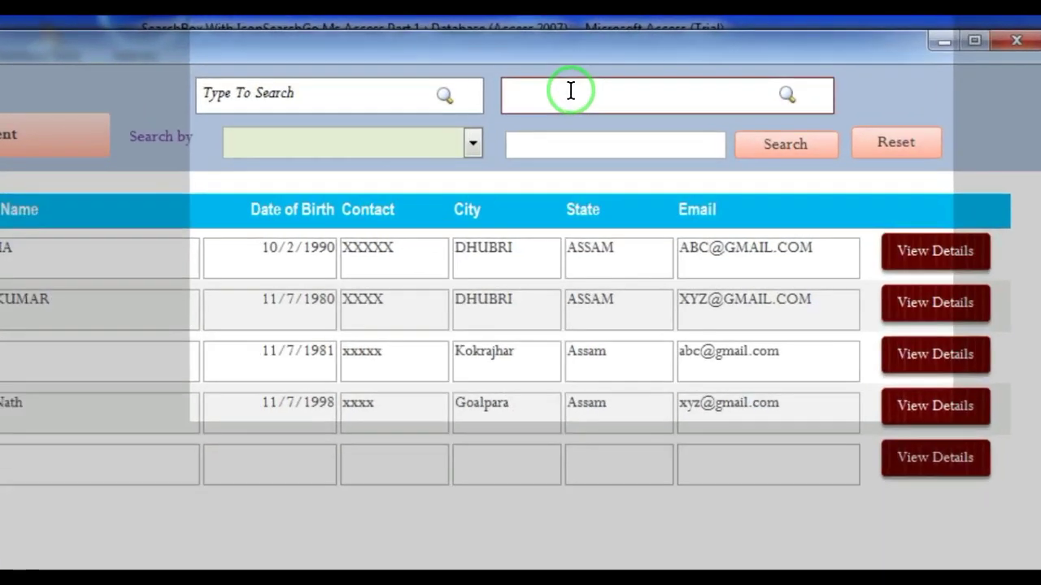
type("nomita")
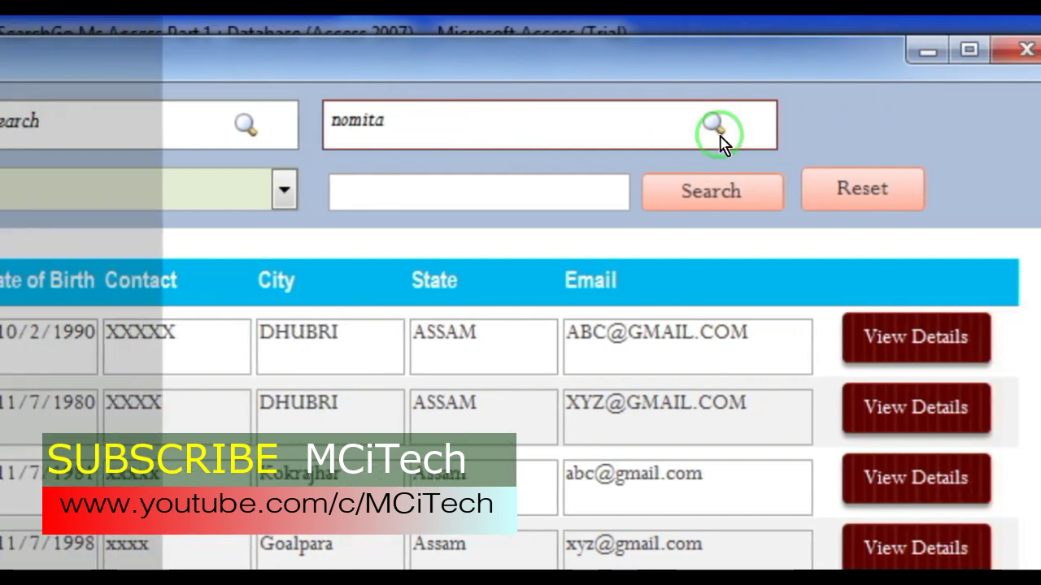
left_click(815, 123)
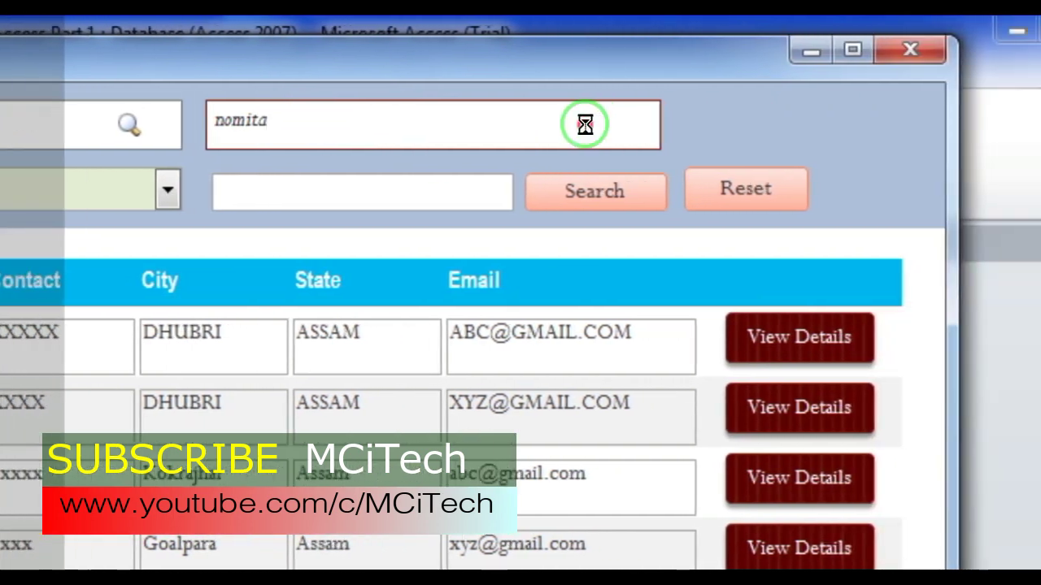